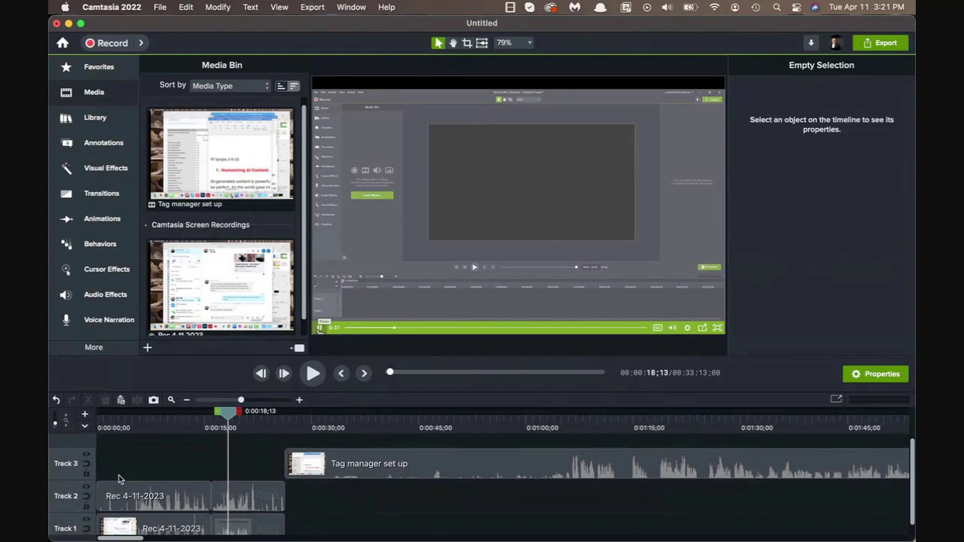
Move the Tag manager set up clip up one track, onto Track 4.
scroll(121, 479, "up", 1)
scroll(121, 478, "down", 1)
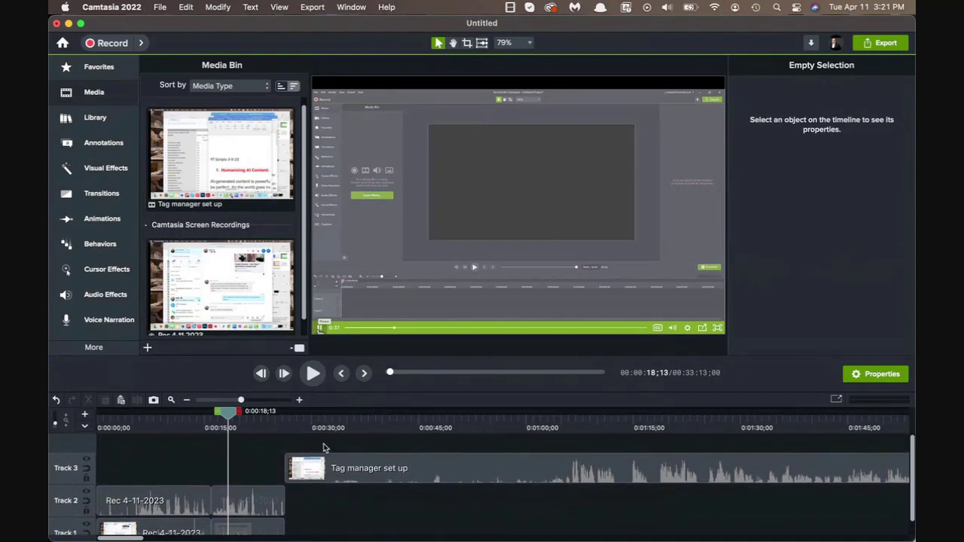
left_click_drag(329, 468, 328, 445)
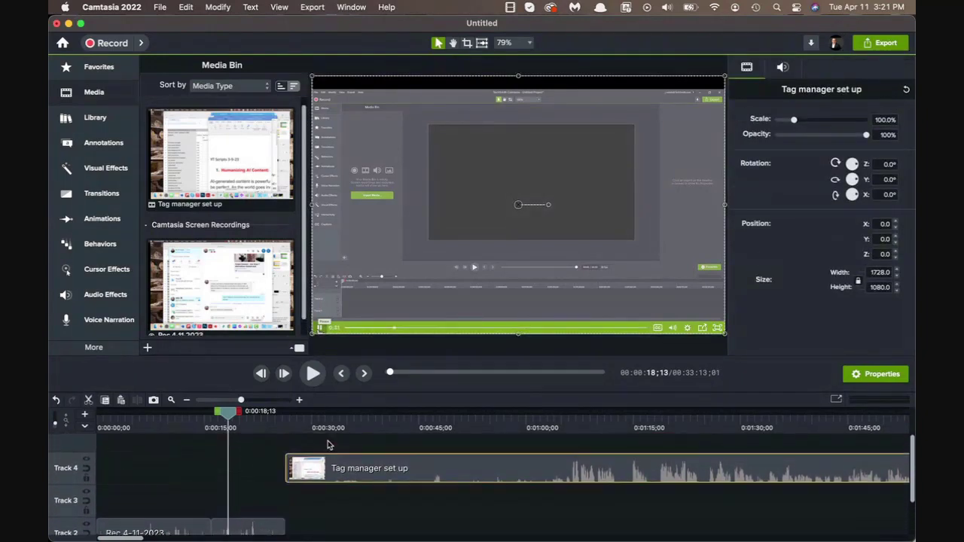
Add a white square callout reading "Tutorial" over the slide and stretch it to about the width of the file-format table.
scroll(301, 520, "down", 3)
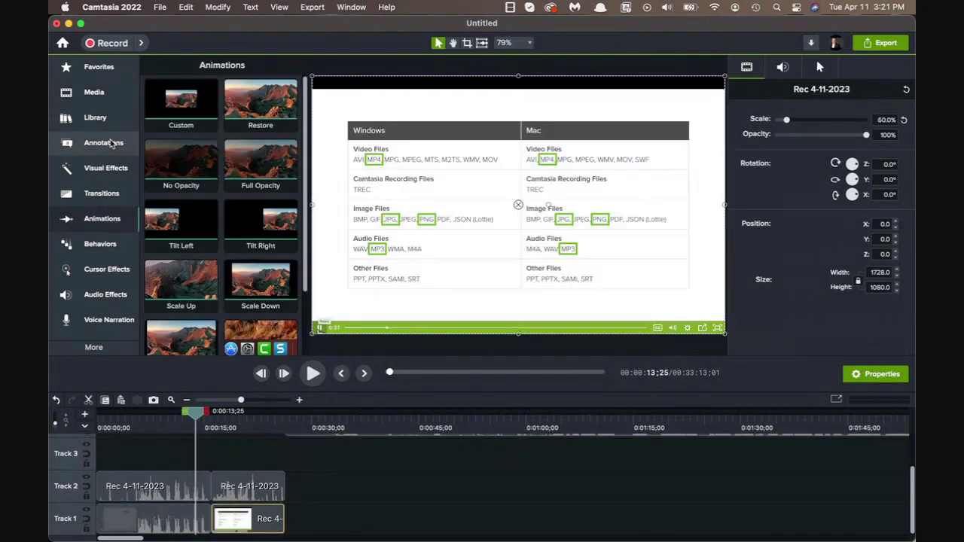
left_click(103, 143)
left_click_drag(245, 158, 522, 268)
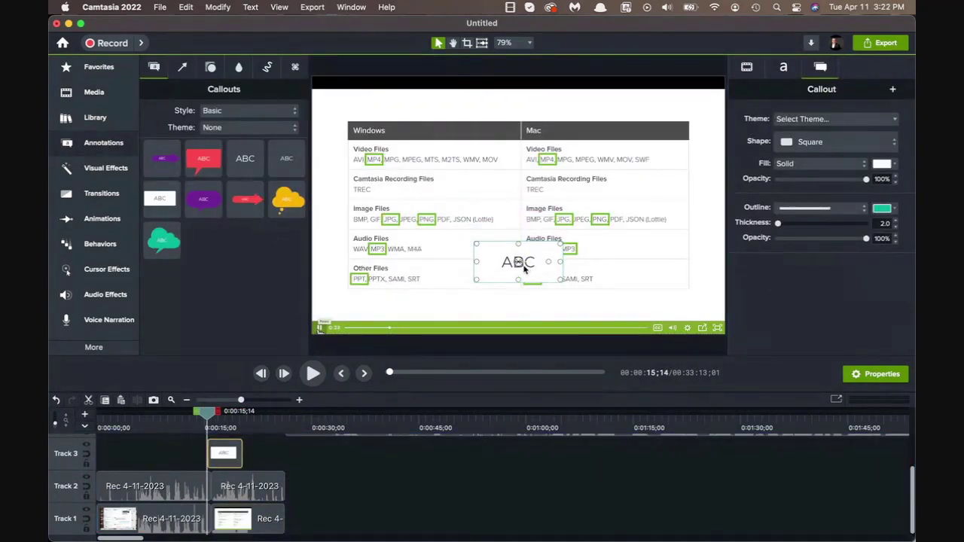
double_click(524, 269)
type("Tutorial")
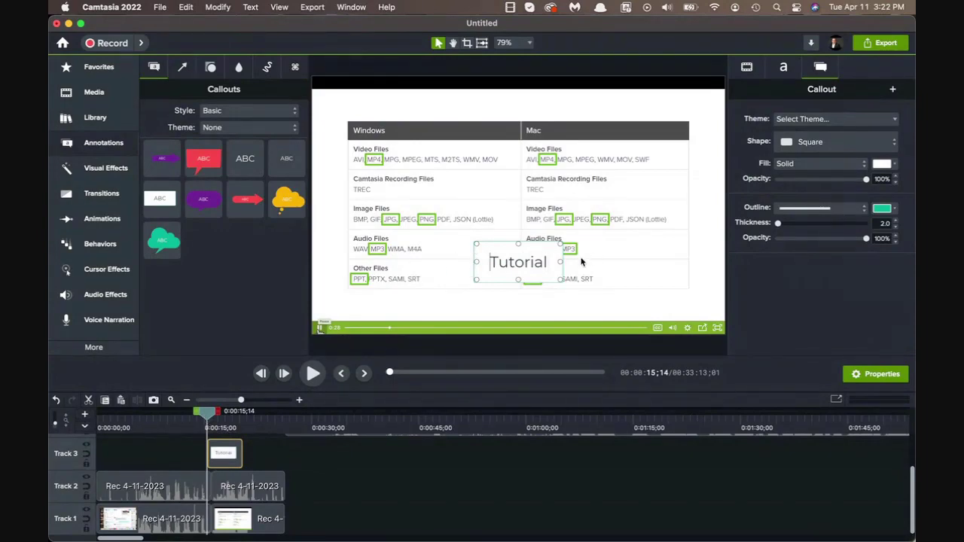
left_click_drag(560, 261, 678, 261)
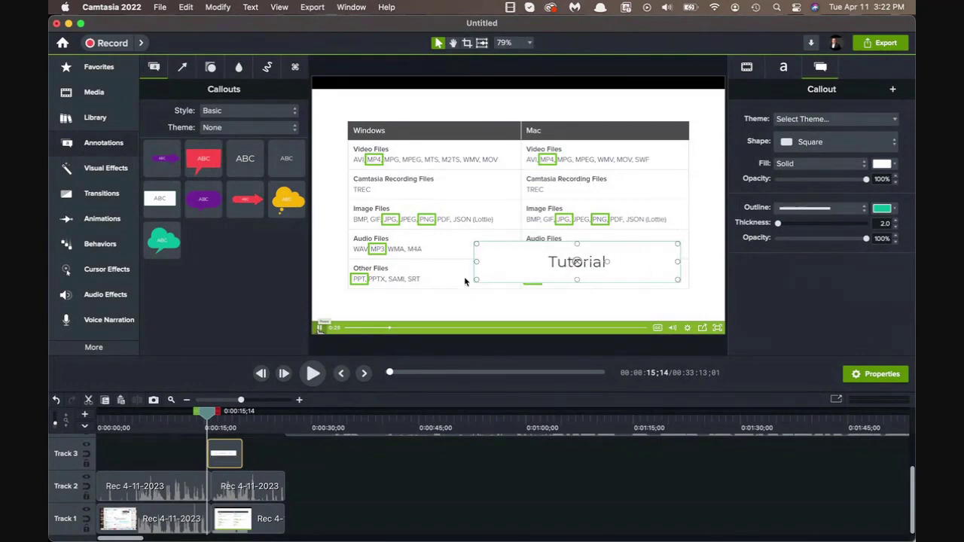
left_click_drag(477, 263, 343, 263)
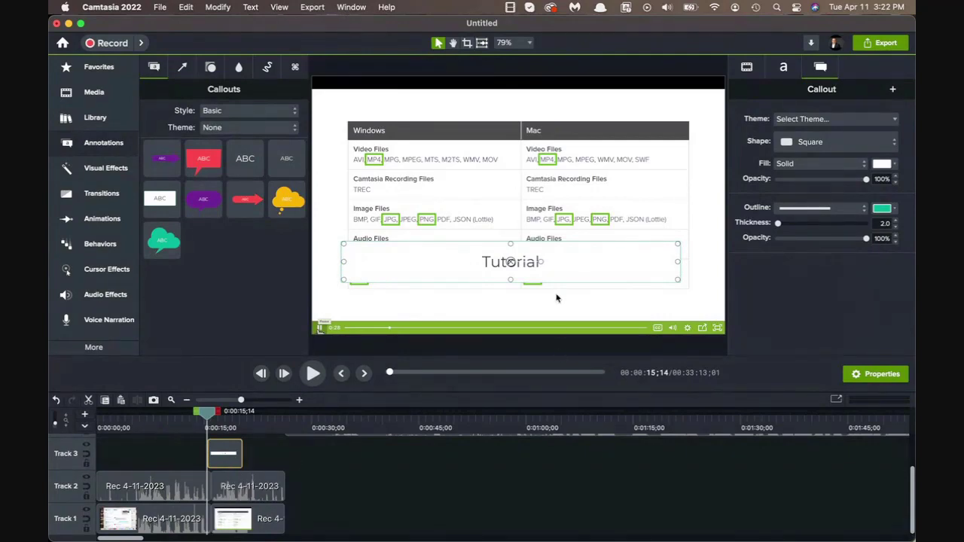
Set the callout clip aside on Track 2 past the recordings, and move all four Rec 4-11-2023 clips up one track.
left_click_drag(225, 453, 260, 453)
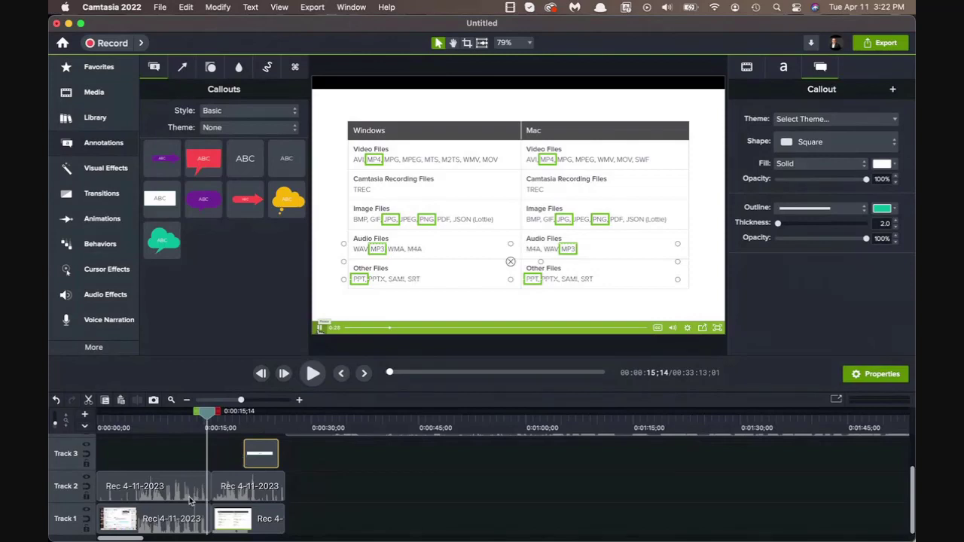
left_click_drag(265, 460, 365, 488)
left_click(260, 495)
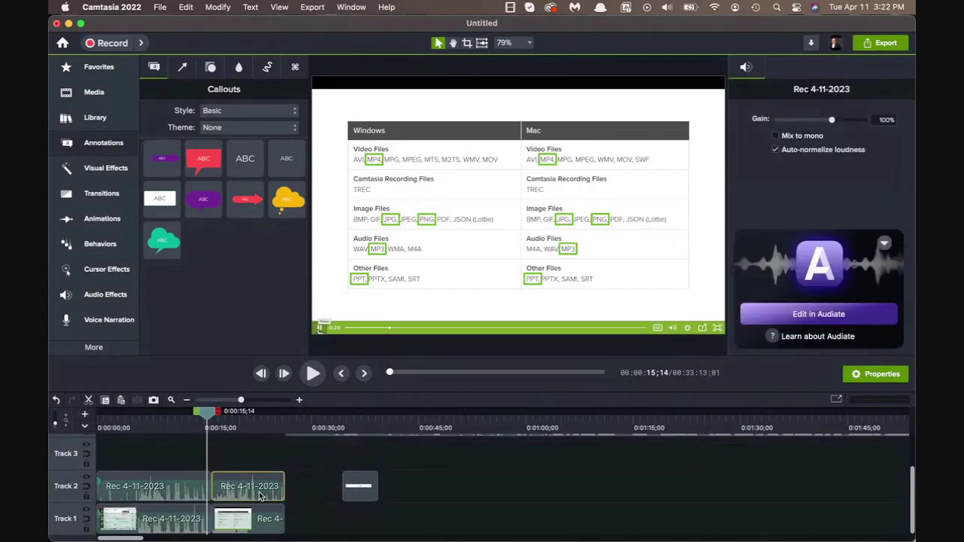
left_click(178, 522, "shift")
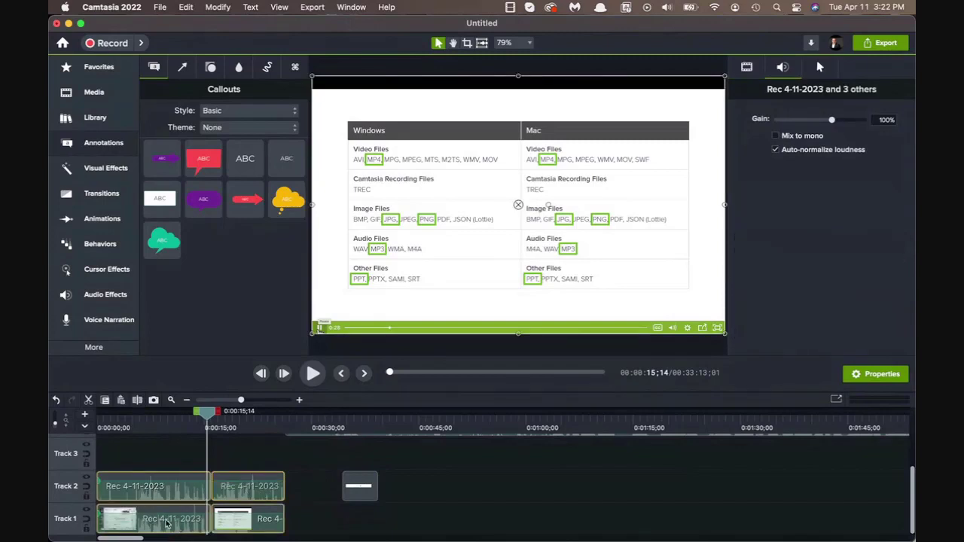
left_click_drag(240, 498, 236, 470)
Place the callout clip on Track 1 beneath the second recording and check the frame at 0:00:20;18.
left_click(364, 491)
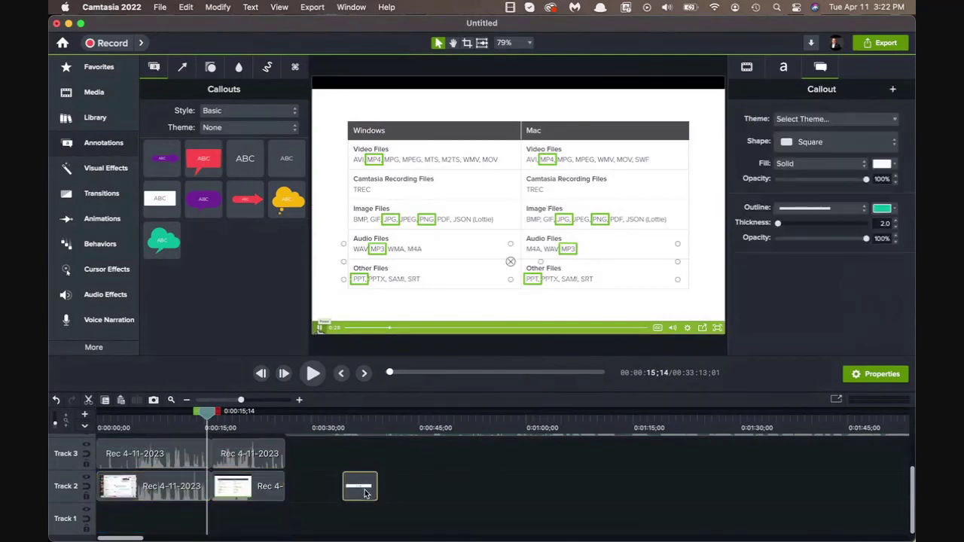
left_click_drag(362, 491, 253, 525)
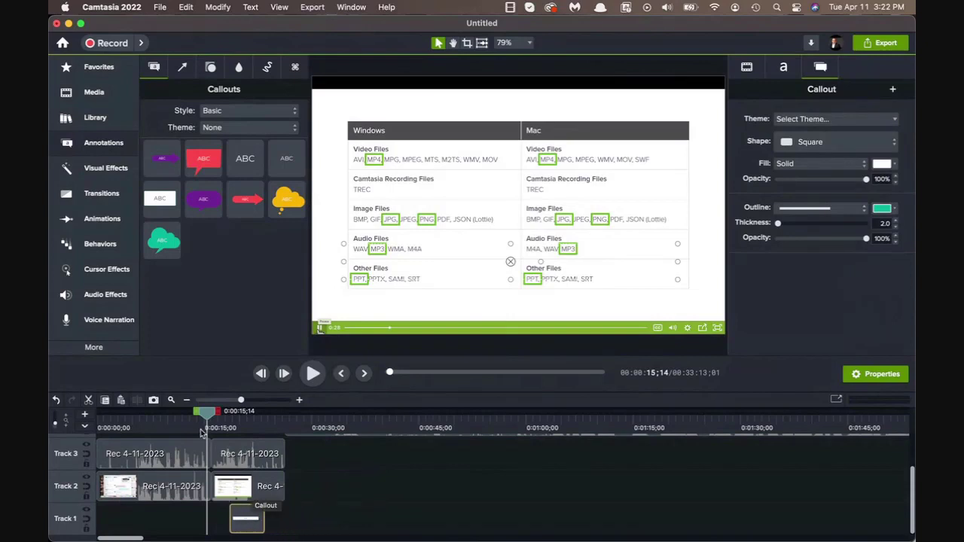
left_click_drag(208, 413, 245, 440)
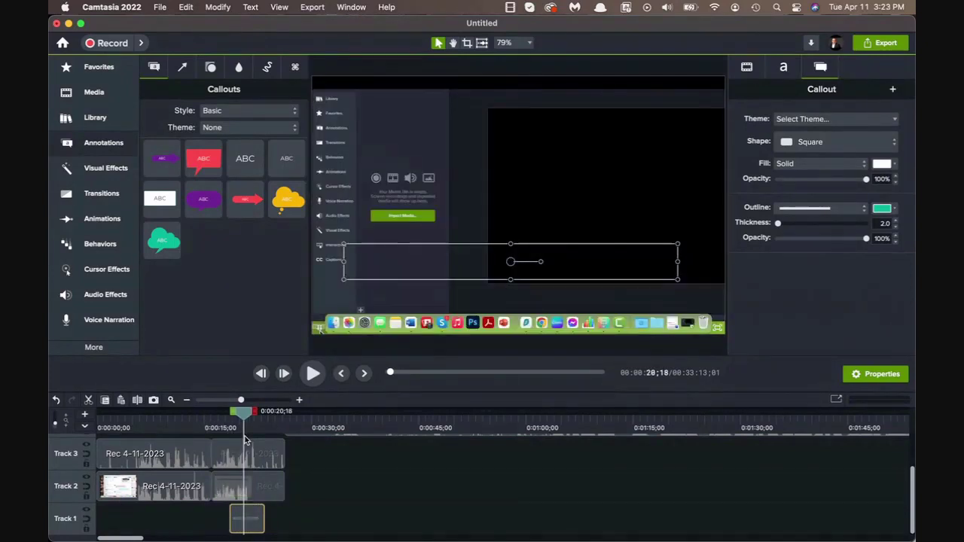
left_click(329, 519)
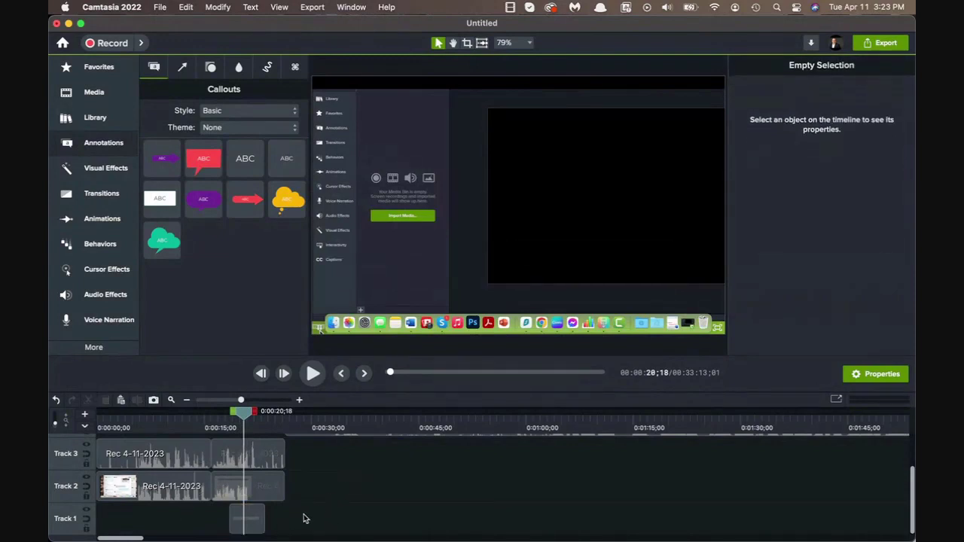
Move the Tutorial callout onto Track 4 above the recordings and extend its start back to the beginning of the timeline.
left_click(252, 518)
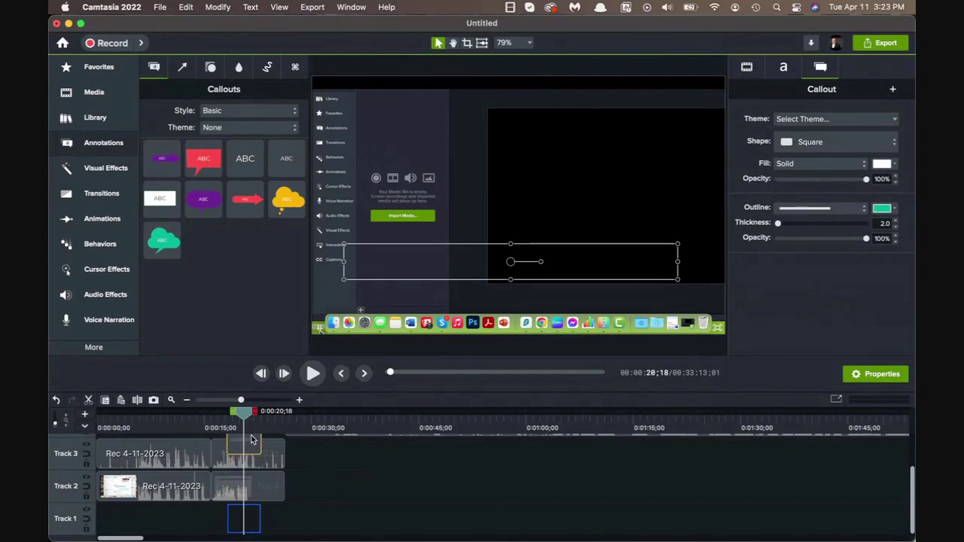
scroll(253, 440, "up", 2)
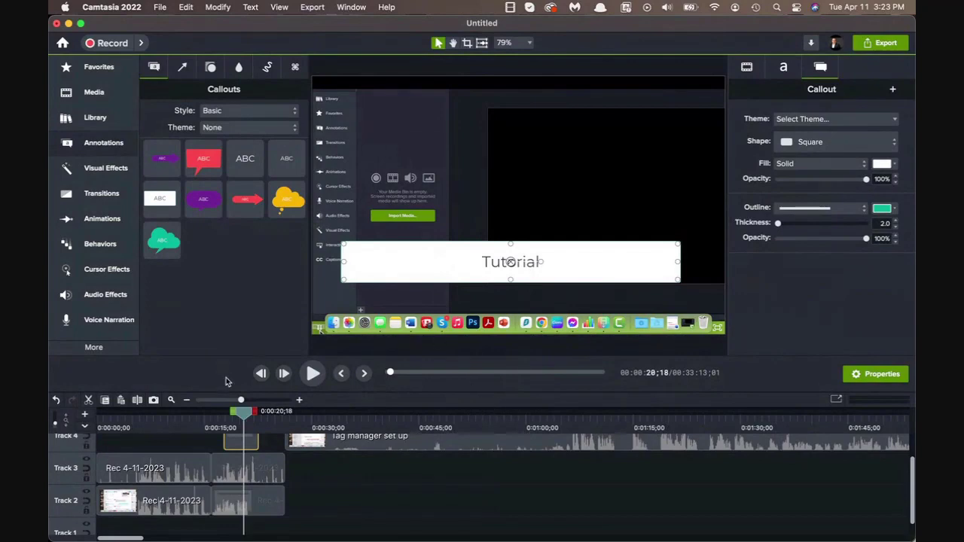
mouse_move(241, 416)
left_mouse_down()
mouse_move(205, 414)
mouse_move(262, 425)
mouse_move(241, 427)
left_mouse_up()
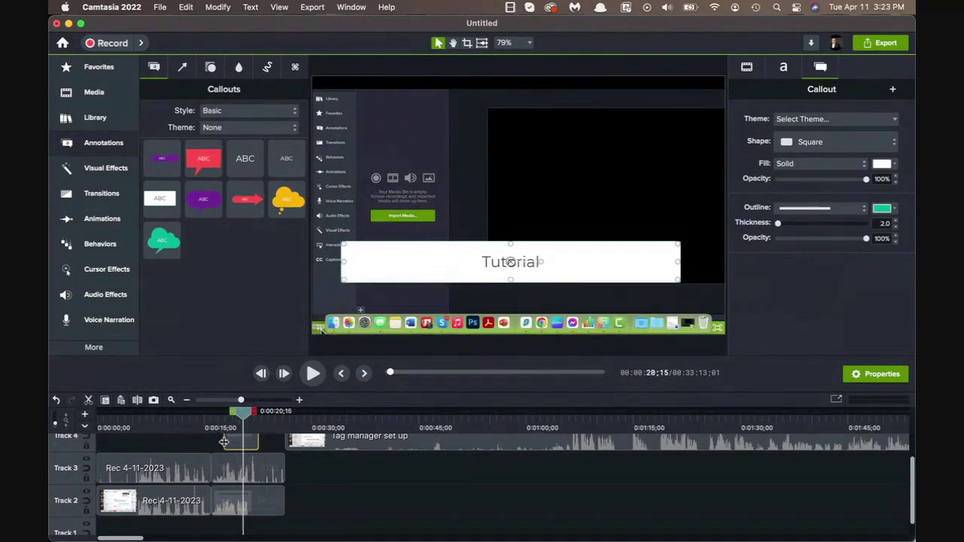
left_click_drag(223, 440, 84, 439)
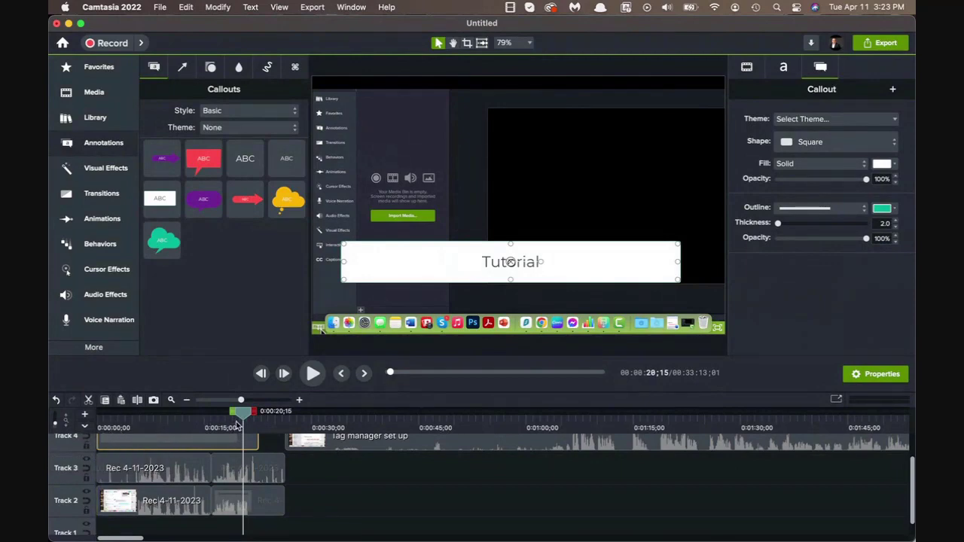
Ripple delete a range of about nine seconds of the timeline starting at 0:00:48;03.
left_click_drag(242, 412, 501, 459)
left_click_drag(496, 412, 440, 412)
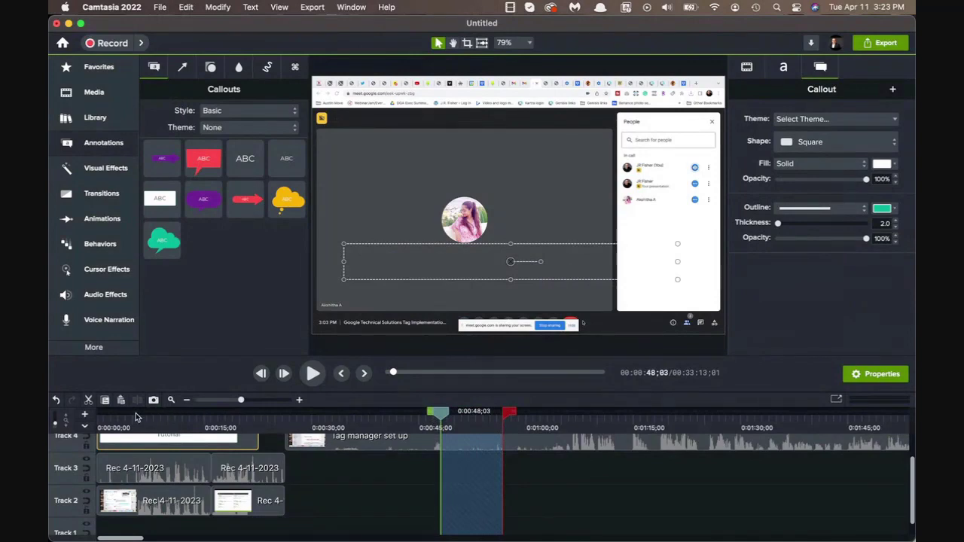
left_click(88, 400)
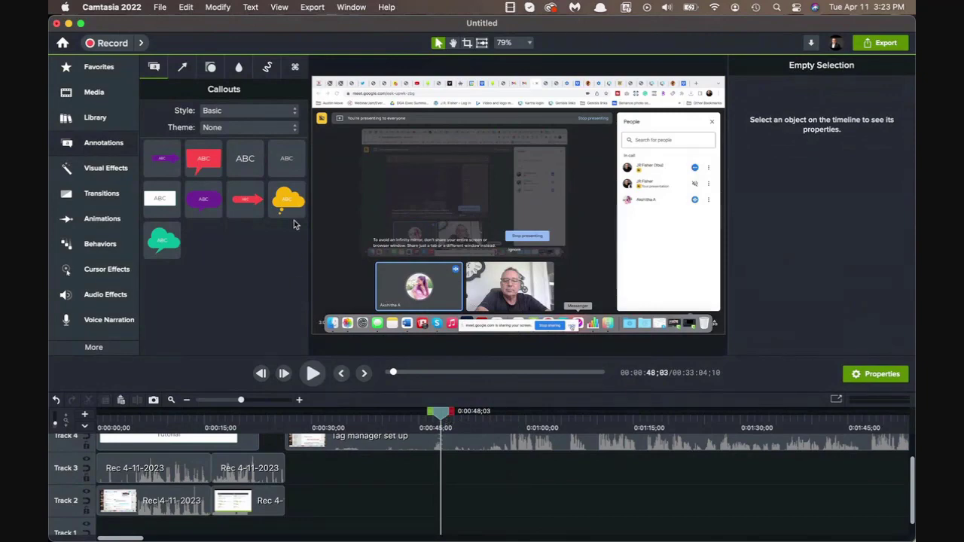
Undo the ripple delete and clear the selected time range at the playhead.
left_click(186, 7)
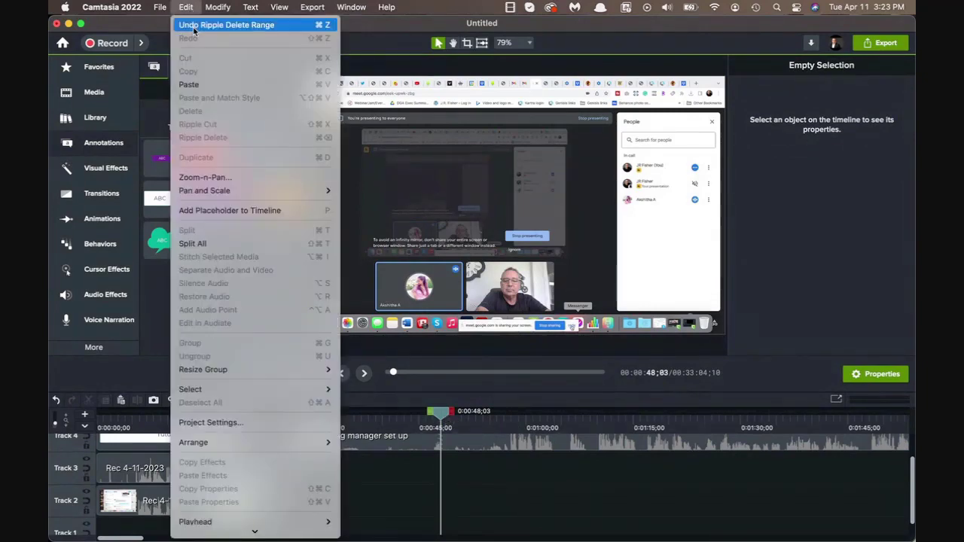
left_click(193, 26)
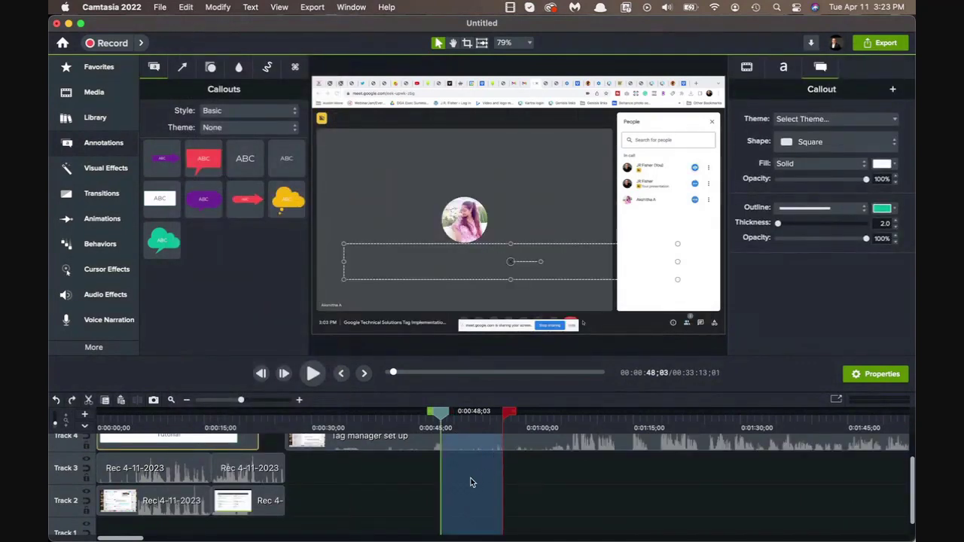
left_click(442, 416)
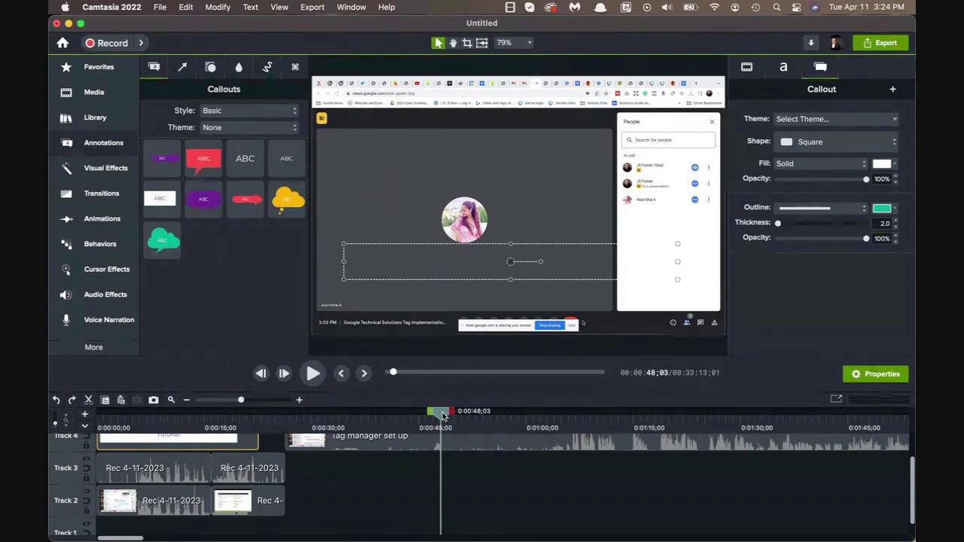
Fit the whole project in the timeline view and look over the available export destinations.
scroll(497, 468, "up", 2)
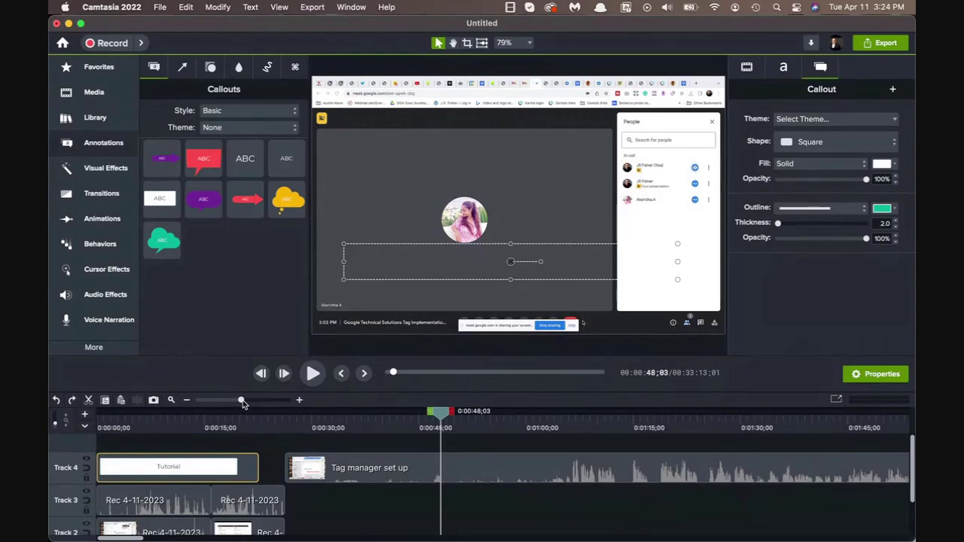
left_click_drag(241, 402, 250, 402)
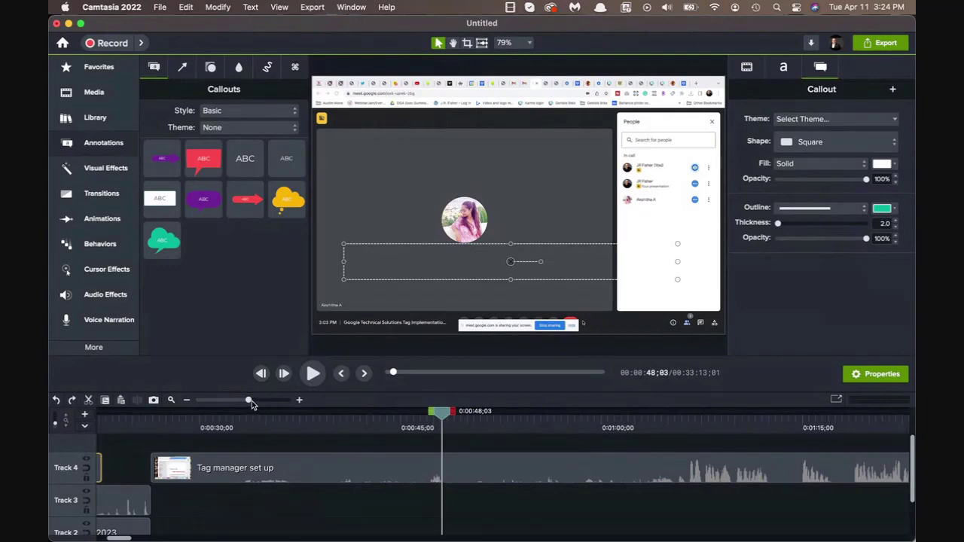
mouse_move(248, 401)
left_mouse_down()
mouse_move(224, 401)
mouse_move(242, 401)
left_mouse_up()
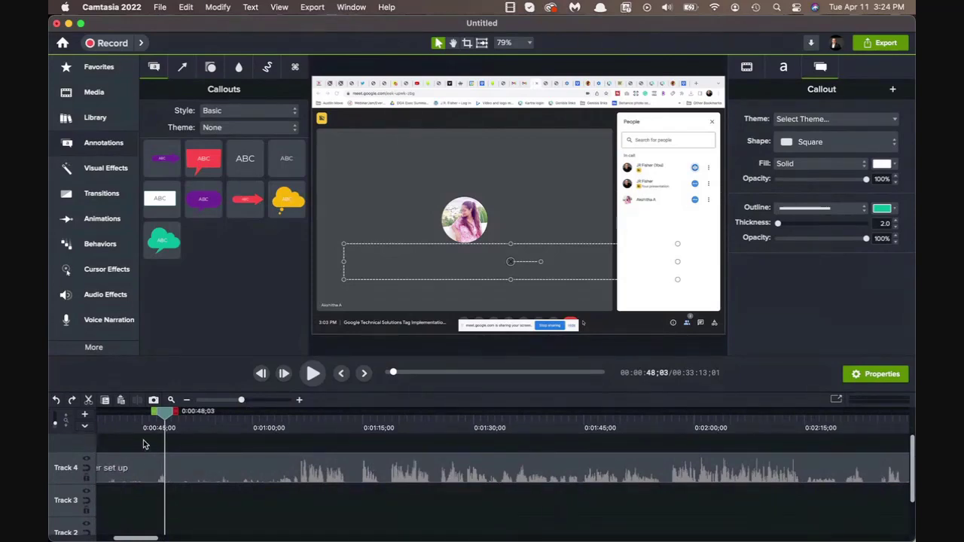
left_click(172, 400)
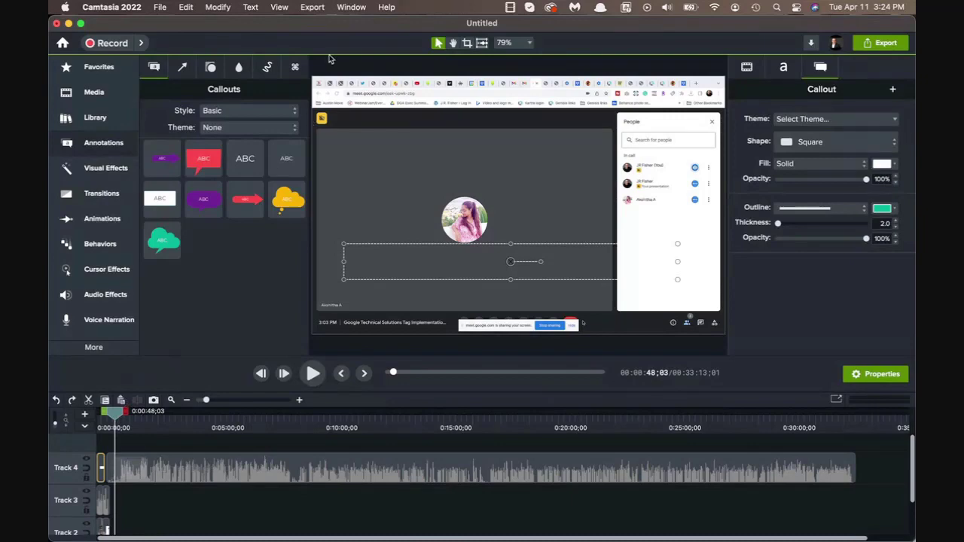
left_click(322, 7)
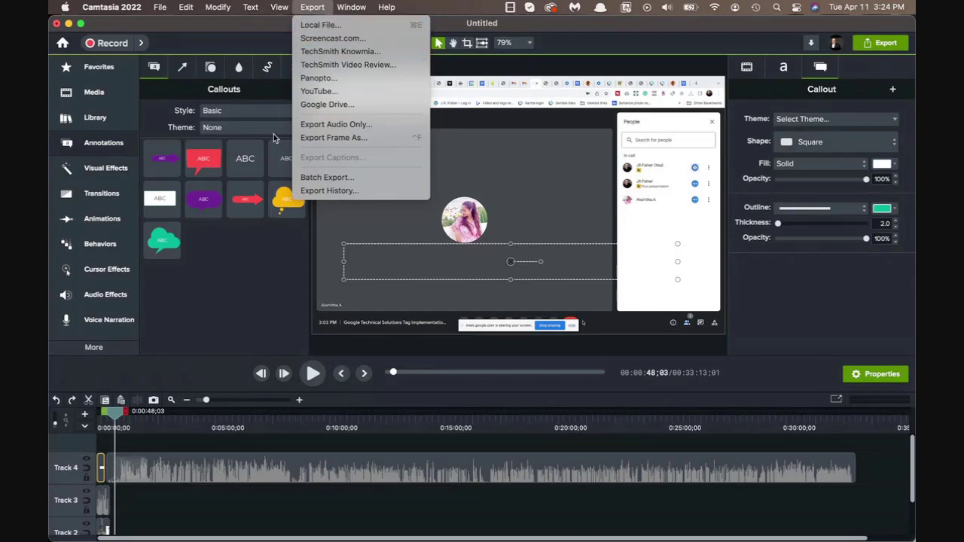
left_click(226, 280)
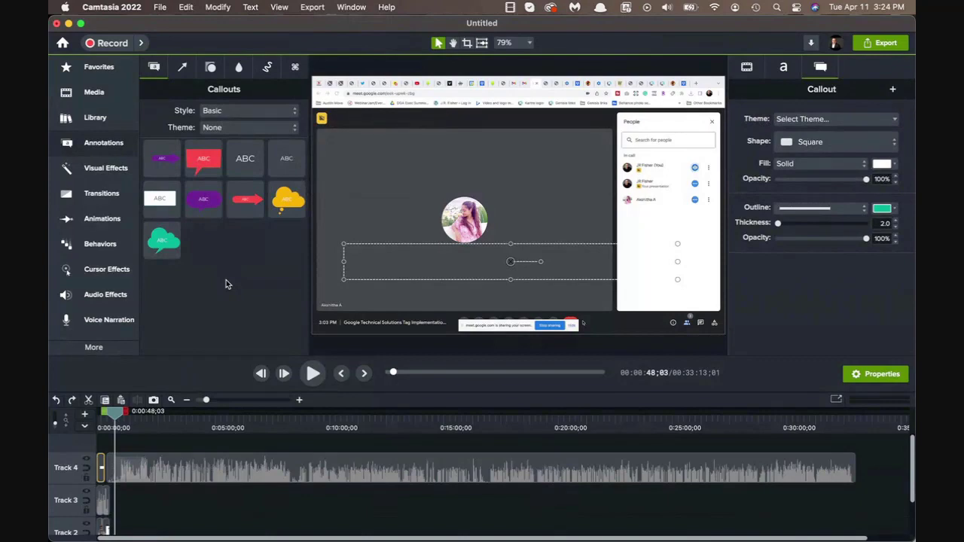
Add the Bad Buzzer sound from the library to Track 5 at about 8 minutes and bring the playhead close to it.
left_click(94, 118)
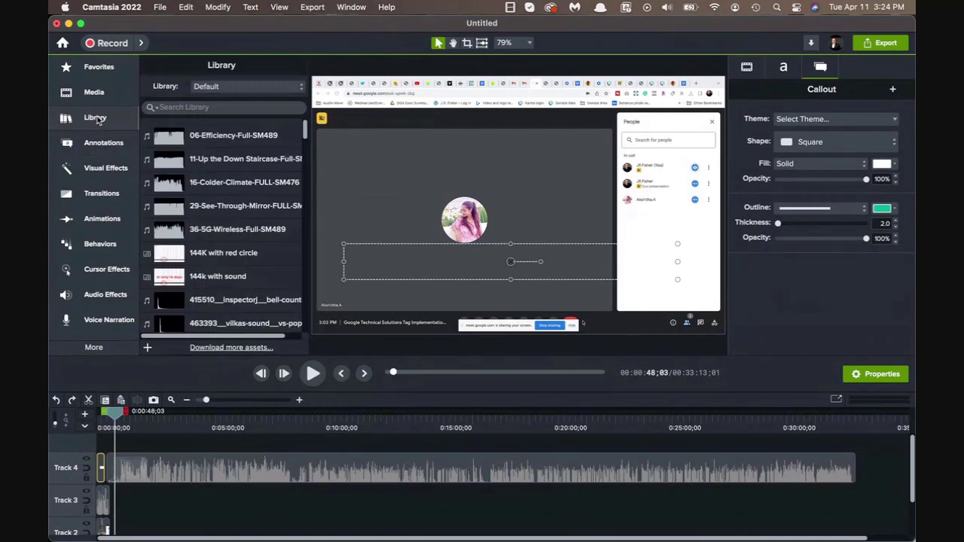
scroll(260, 243, "down", 8)
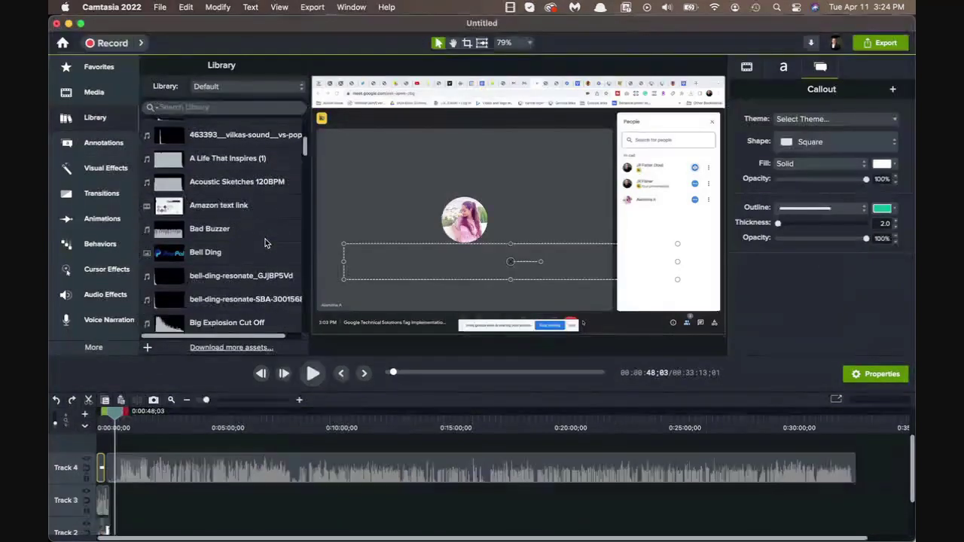
scroll(265, 243, "up", 2)
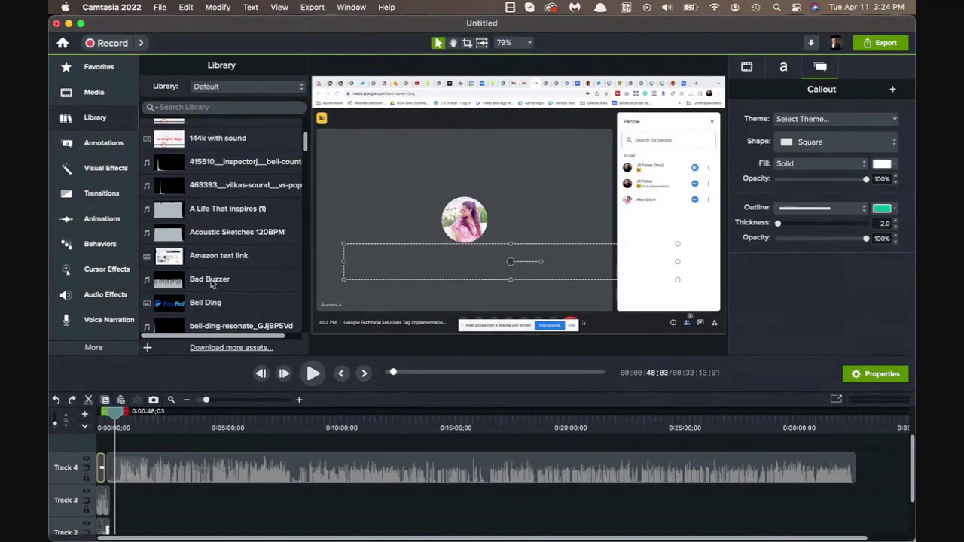
left_click_drag(213, 282, 283, 446)
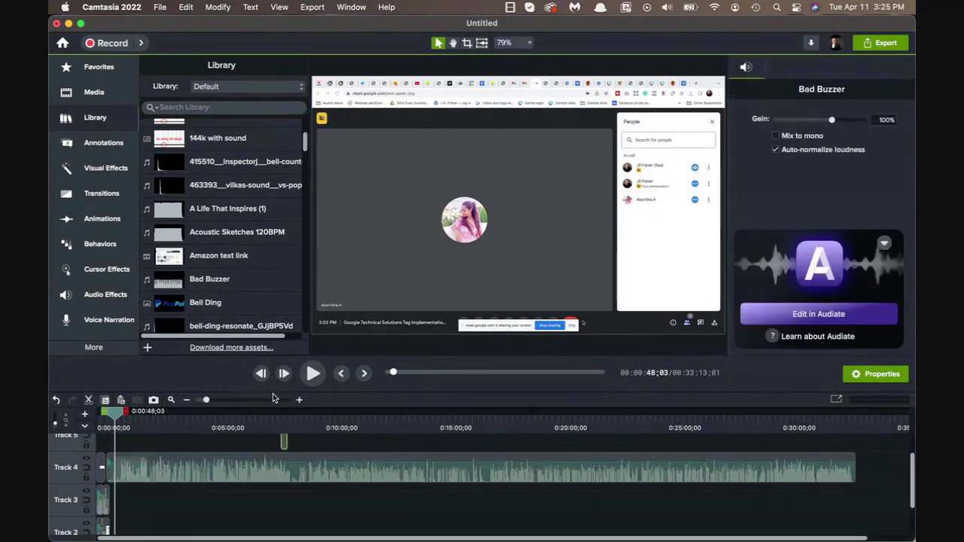
left_click(284, 417)
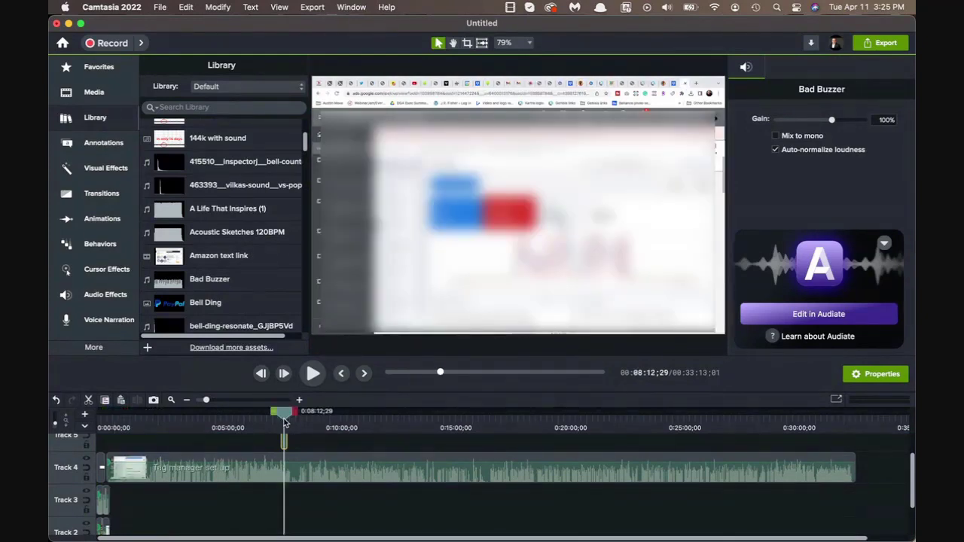
left_click_drag(206, 402, 227, 401)
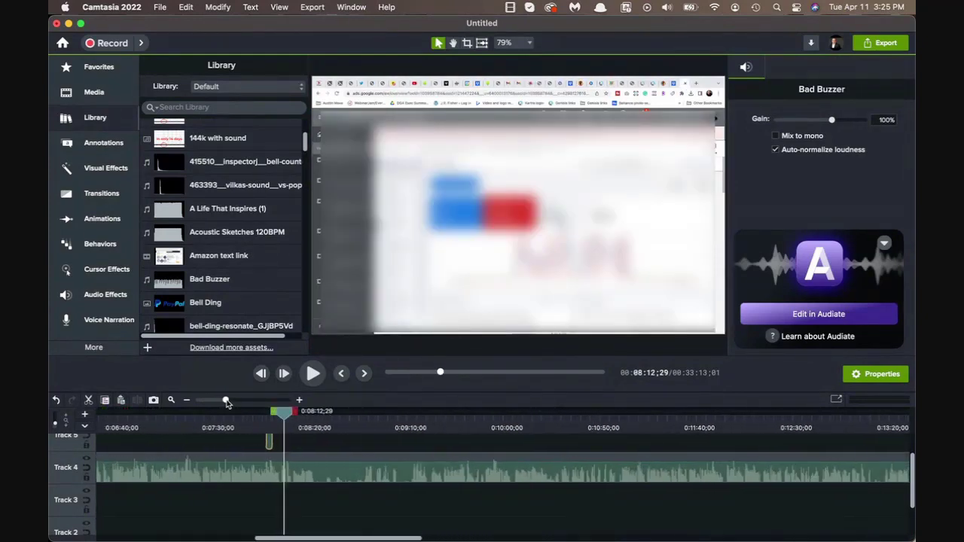
Play the Bad Buzzer sound from 0:08:03;10, then bring the playhead back to 0:06:48;29.
left_click_drag(289, 416, 267, 416)
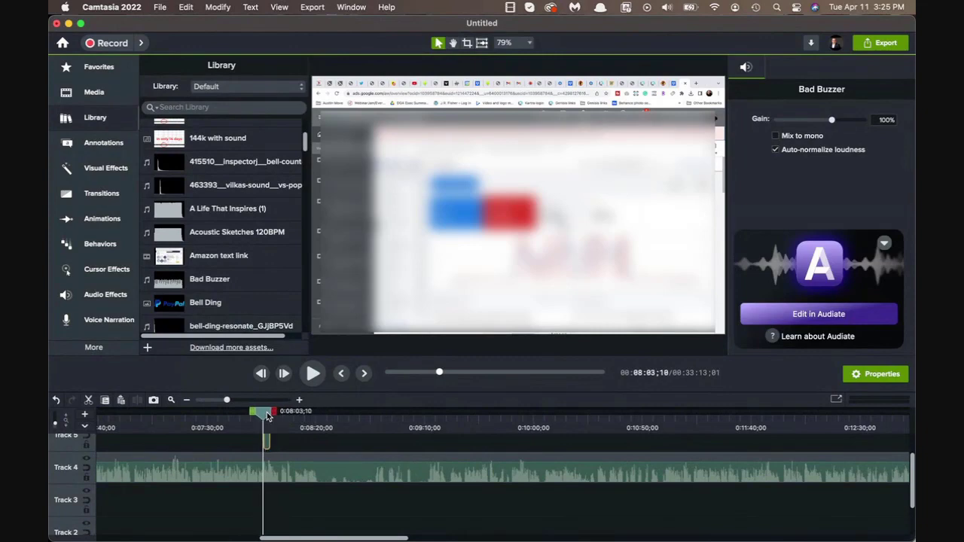
key("space")
key("space")
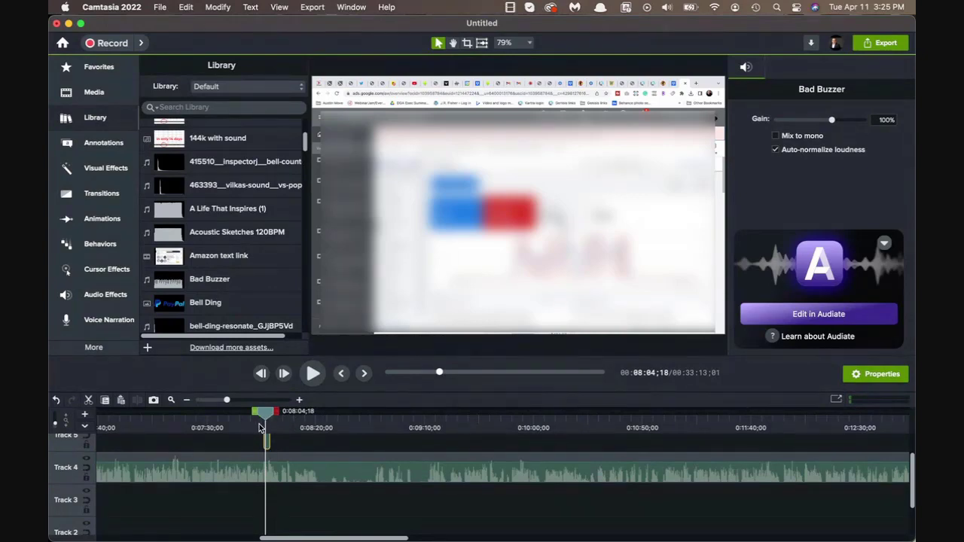
left_click_drag(264, 417, 102, 417)
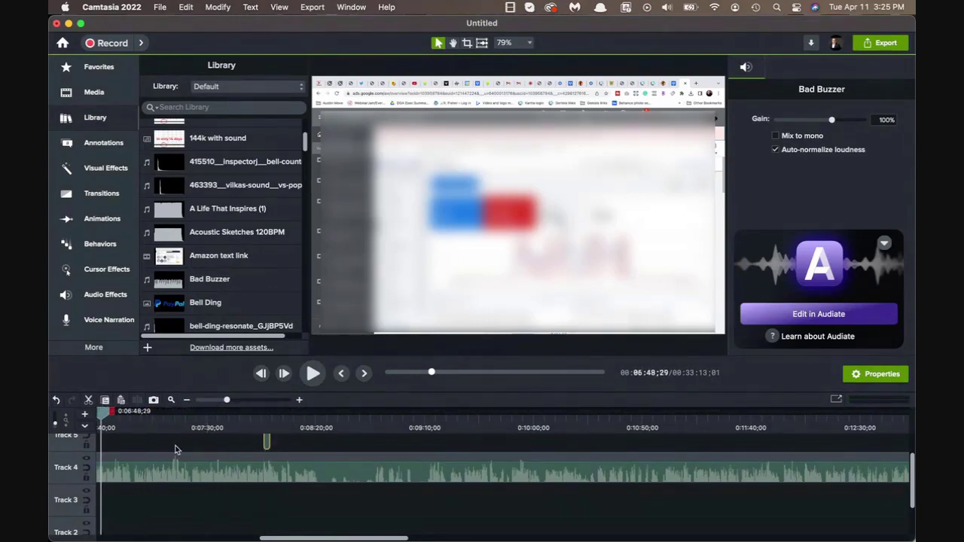
Go to the end of the recording on Track 4 and select that clip.
scroll(175, 449, "left", 5)
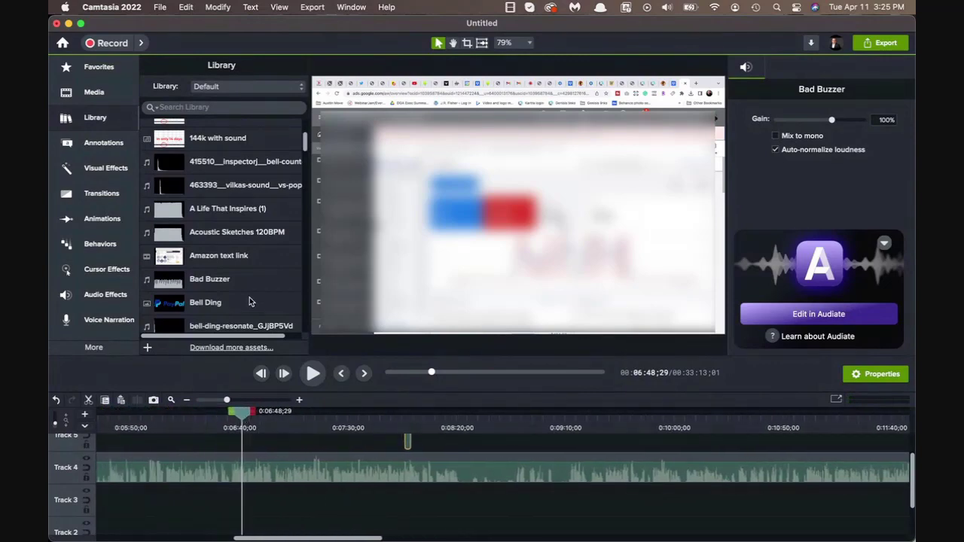
scroll(694, 474, "right", 2)
scroll(695, 474, "right", 10)
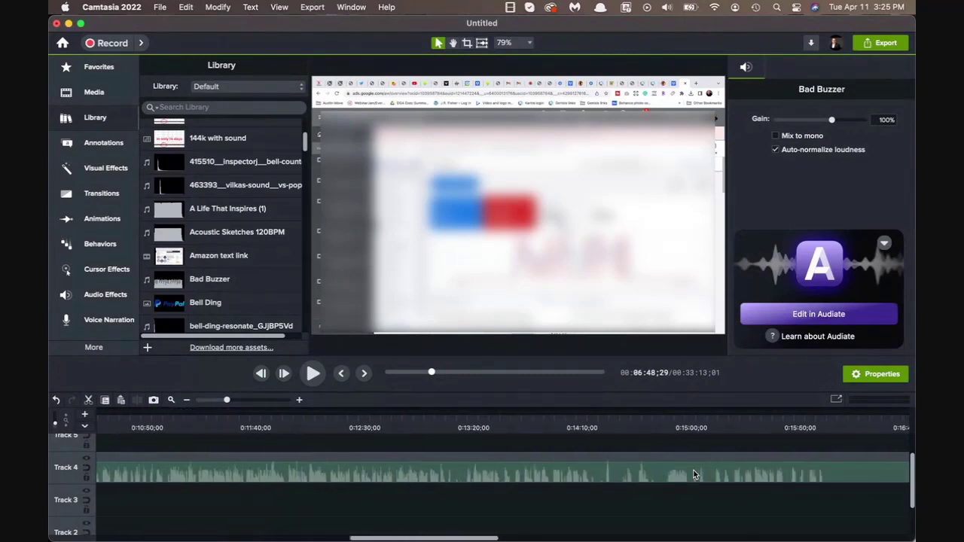
scroll(694, 475, "right", 1)
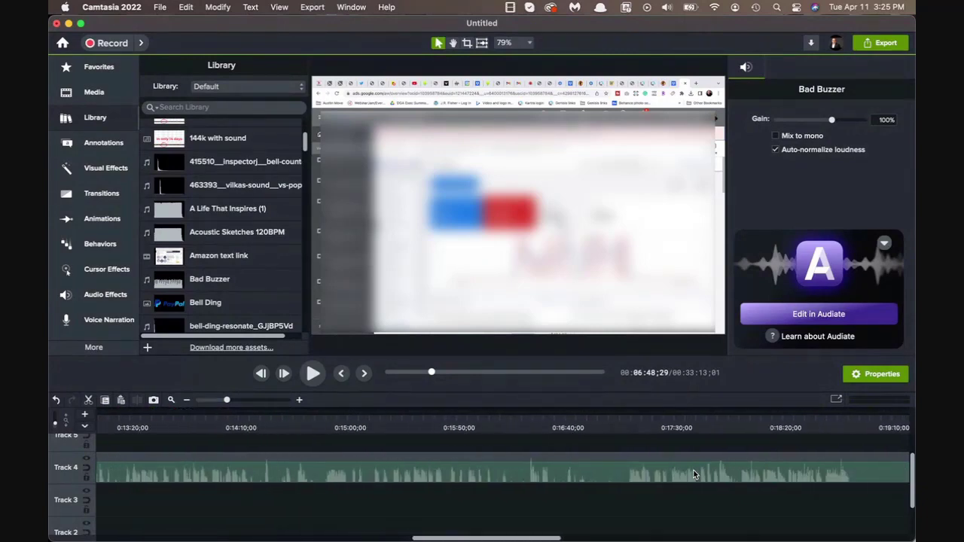
scroll(695, 474, "right", 10)
scroll(695, 474, "right", 5)
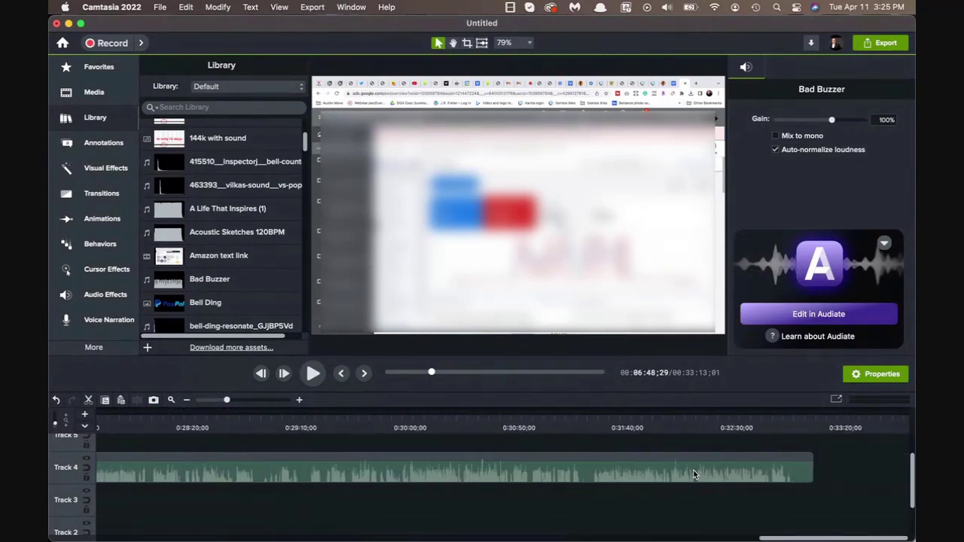
left_click(807, 464)
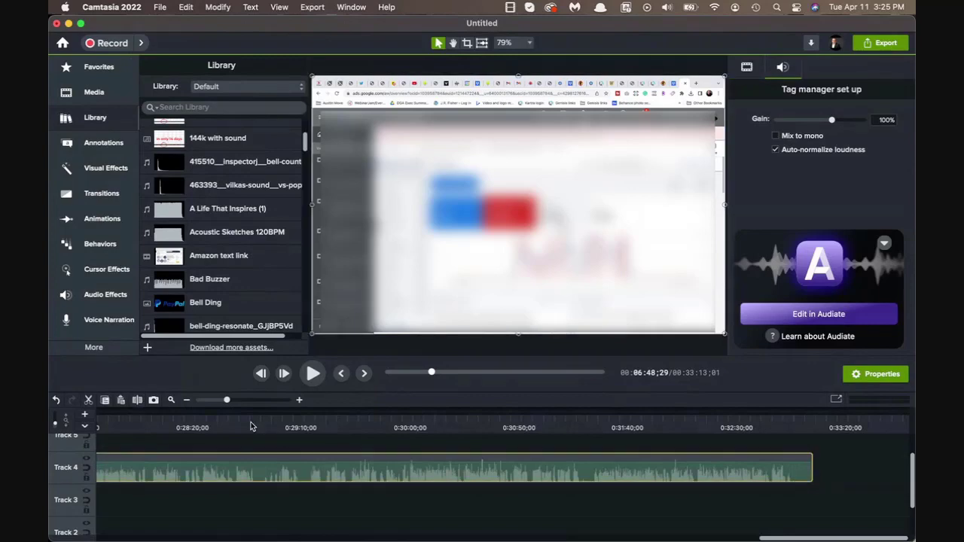
mouse_move(226, 400)
left_mouse_down()
mouse_move(239, 401)
mouse_move(216, 403)
mouse_move(225, 404)
left_mouse_up()
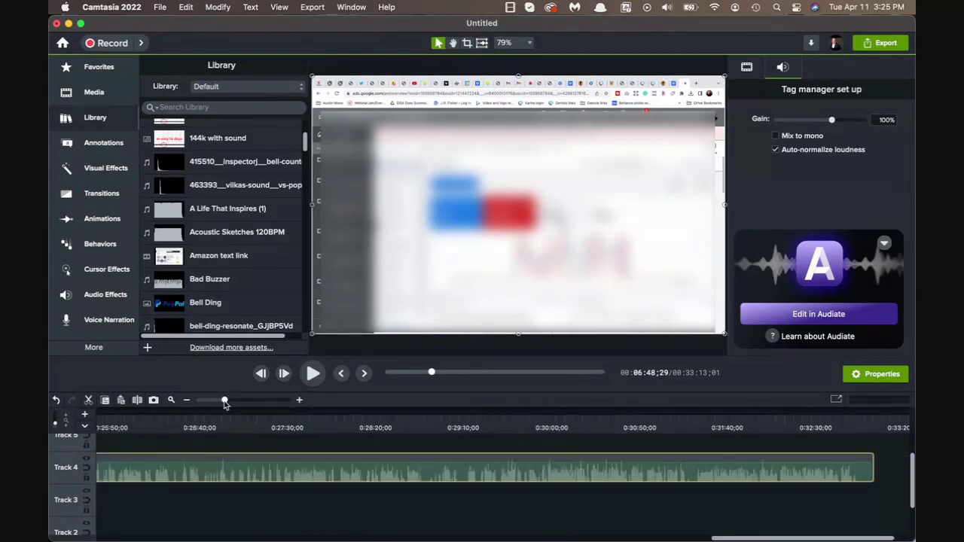
scroll(801, 494, "right", 3)
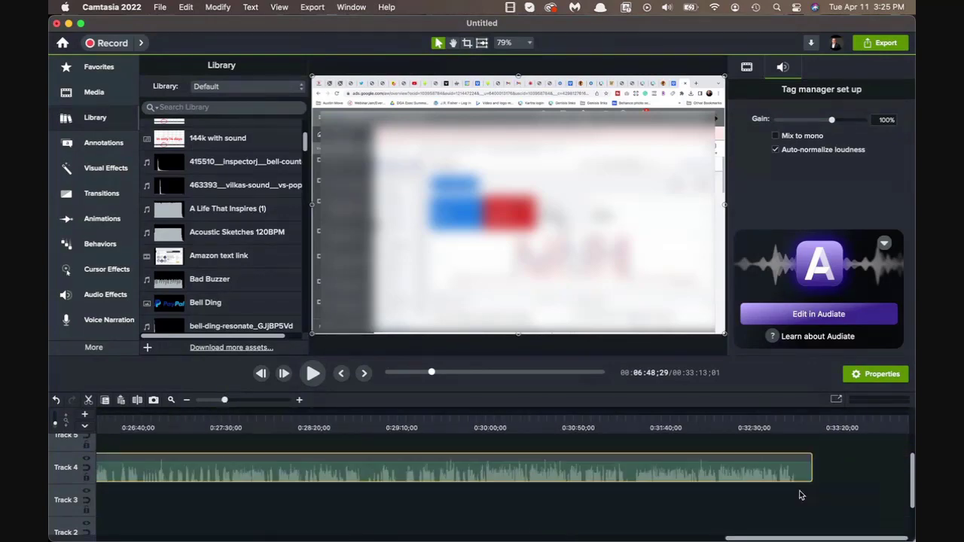
Add the blooper screen beep asset from the library to Track 4, directly after the end of the recording.
left_click(202, 258)
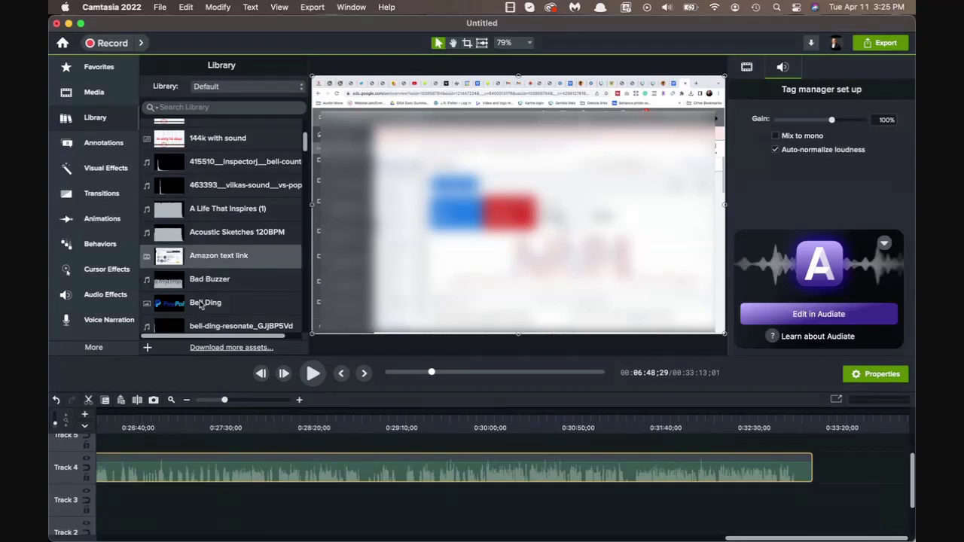
scroll(200, 304, "down", 1)
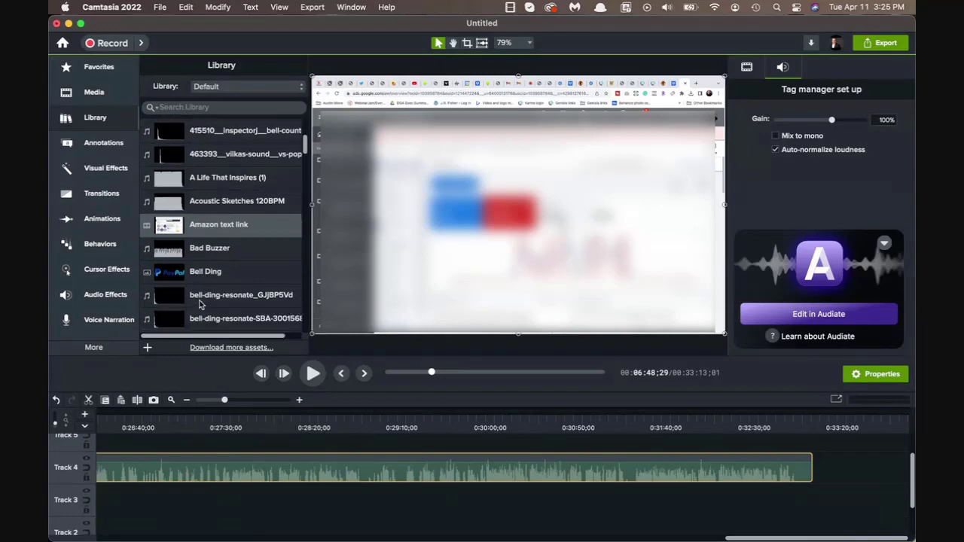
scroll(201, 304, "down", 4)
scroll(201, 304, "down", 1)
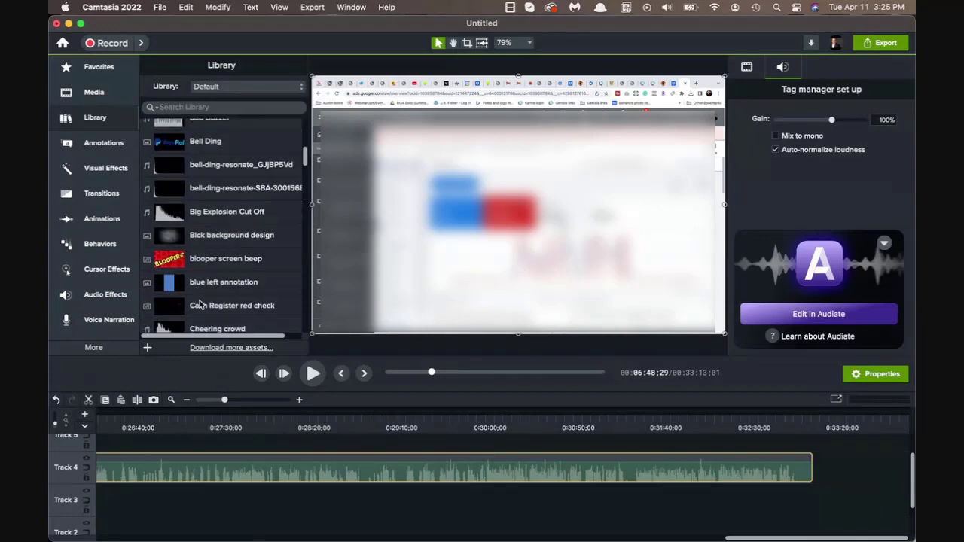
scroll(229, 259, "down", 1)
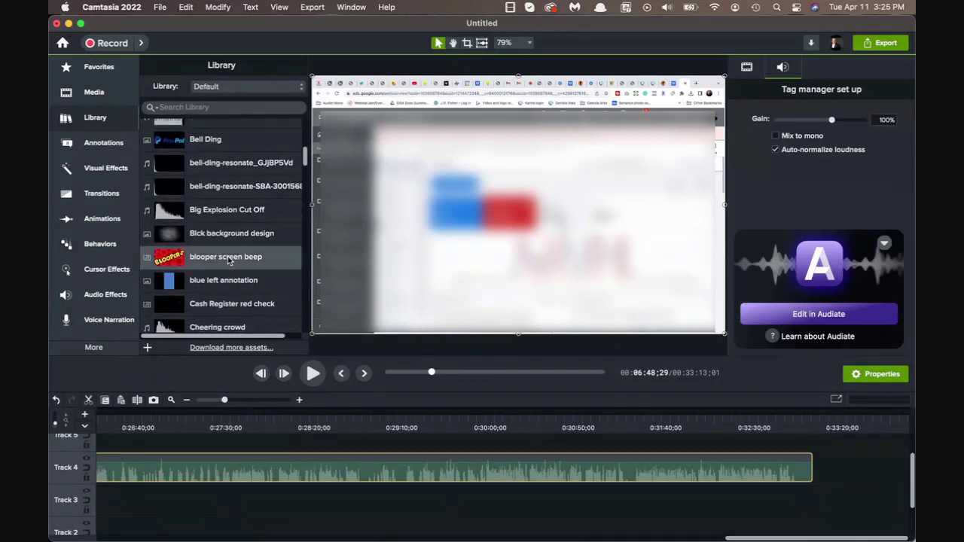
mouse_move(229, 260)
left_mouse_down()
mouse_move(368, 367)
mouse_move(601, 435)
mouse_move(825, 460)
mouse_move(816, 464)
left_mouse_up()
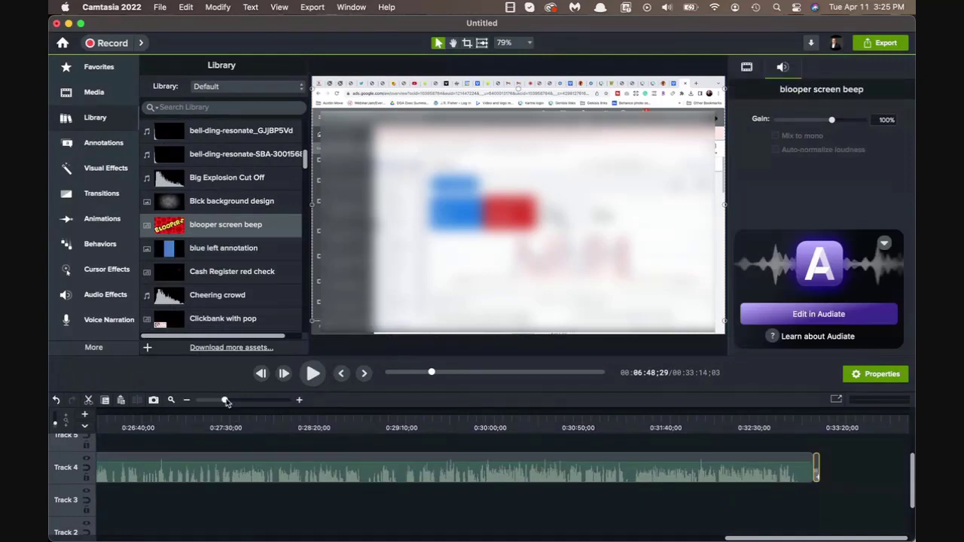
Enlarge the timeline around the blooper clip and preview its frame at 0:33:13;11.
left_click_drag(225, 402, 228, 402)
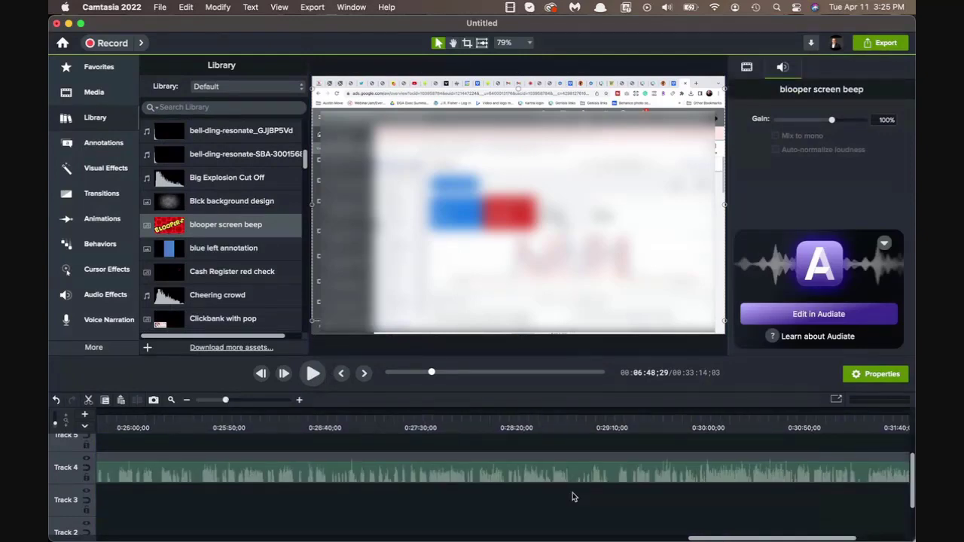
scroll(572, 495, "right", 5)
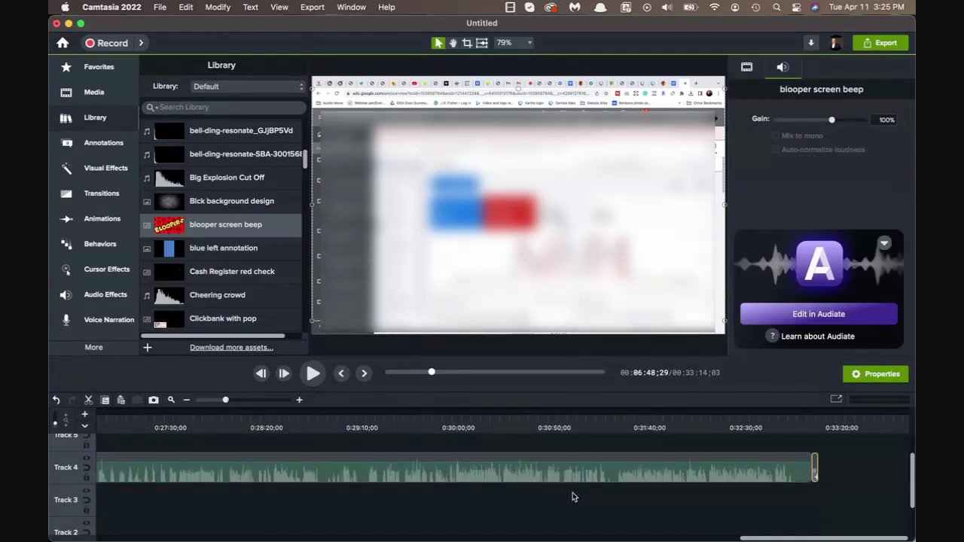
left_click(817, 420)
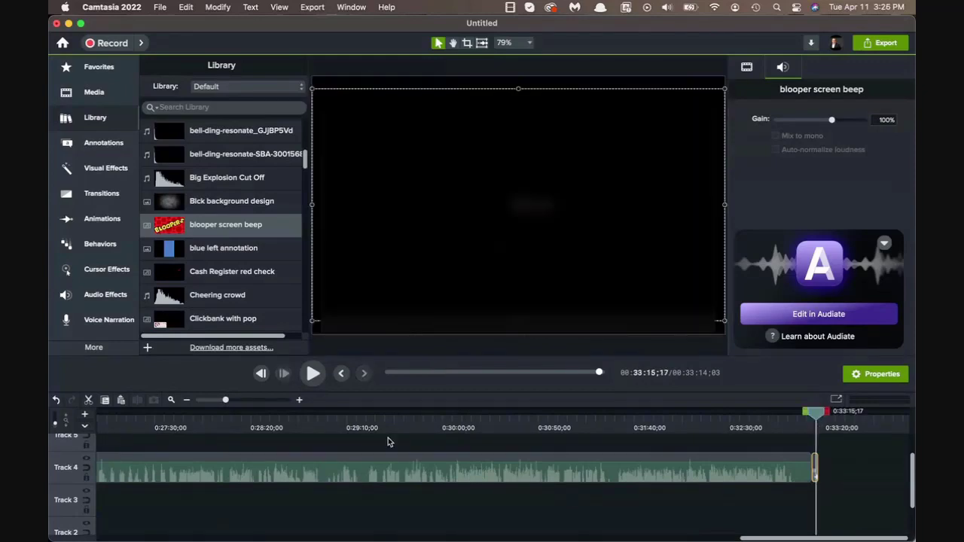
left_click(253, 400)
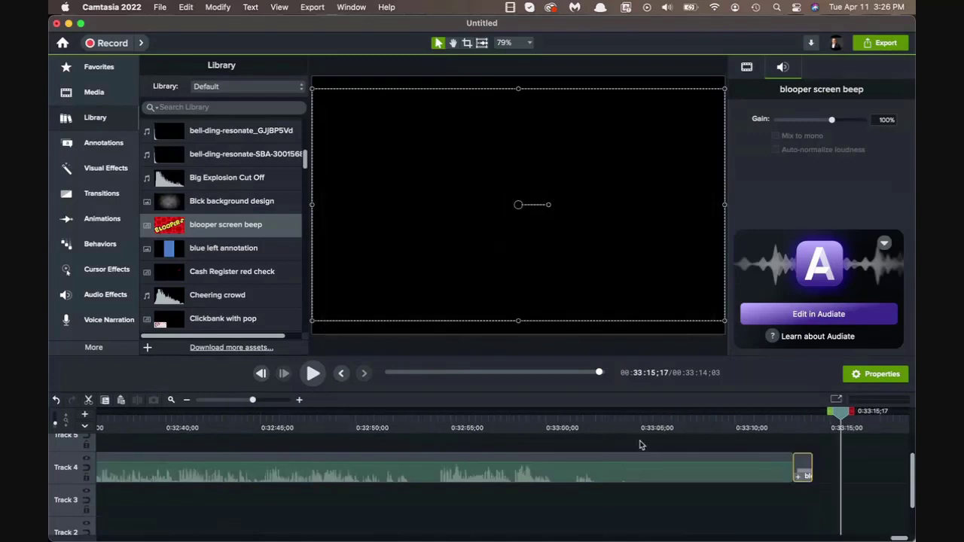
left_click_drag(839, 416, 796, 420)
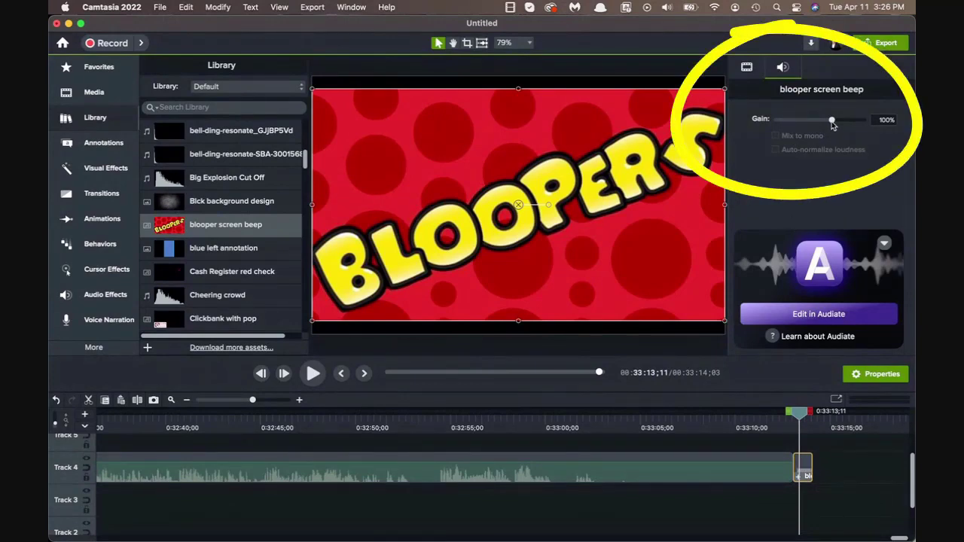
Set the blooper clip's audio gain to 0% and play it from 0:33:13;04.
left_click_drag(832, 125, 764, 122)
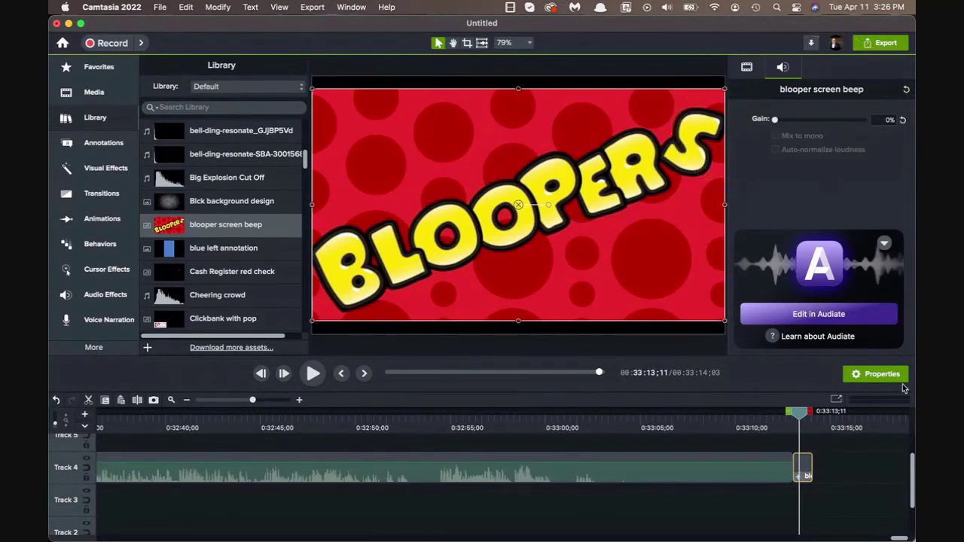
left_click_drag(796, 417, 791, 418)
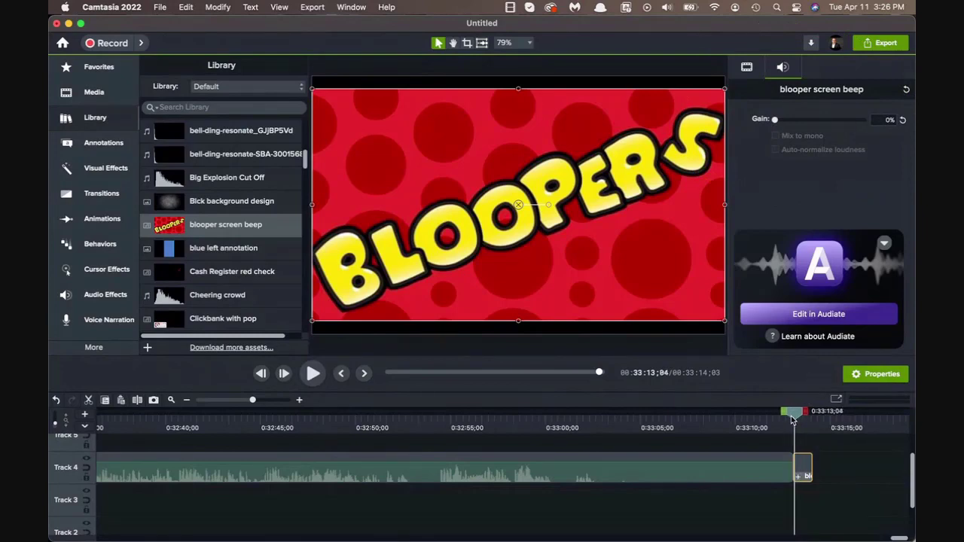
key("space")
key("space")
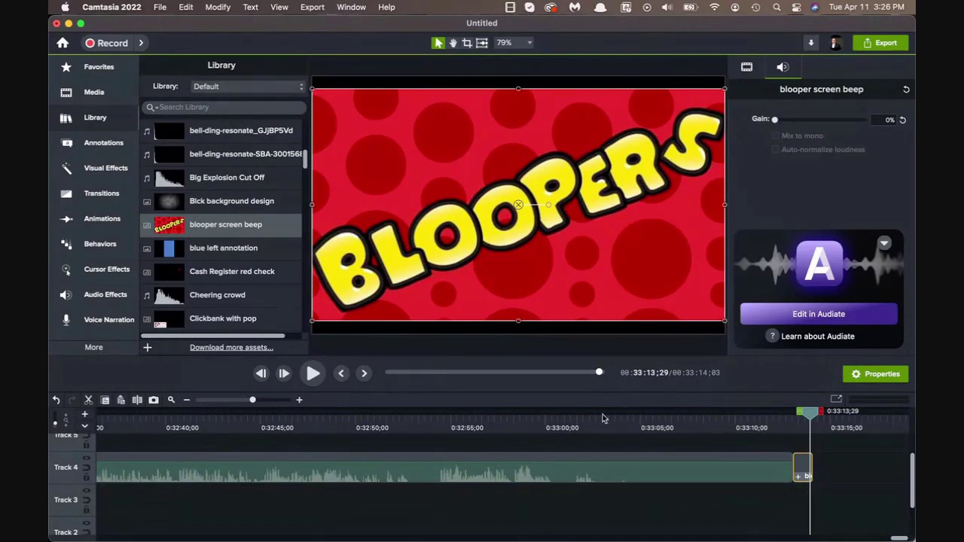
Add the SCF website banner from the library near the lower edge of the frame and align its Track 5 start with the blooper clip.
scroll(213, 272, "down", 10)
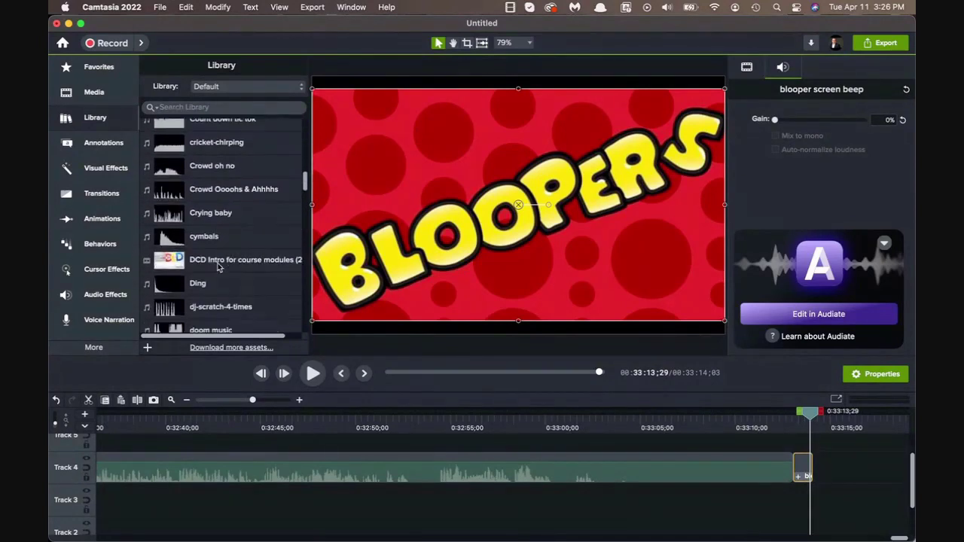
scroll(217, 266, "down", 10)
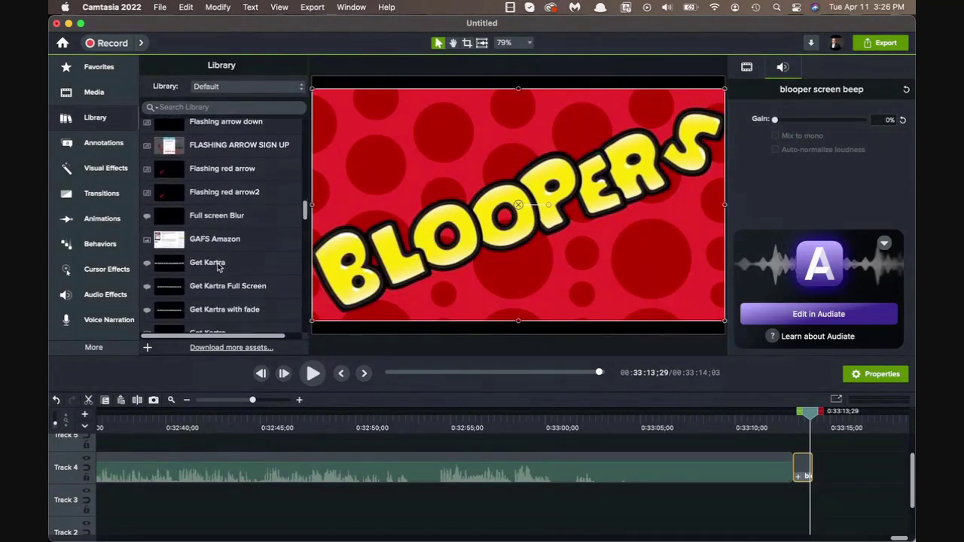
scroll(217, 266, "down", 15)
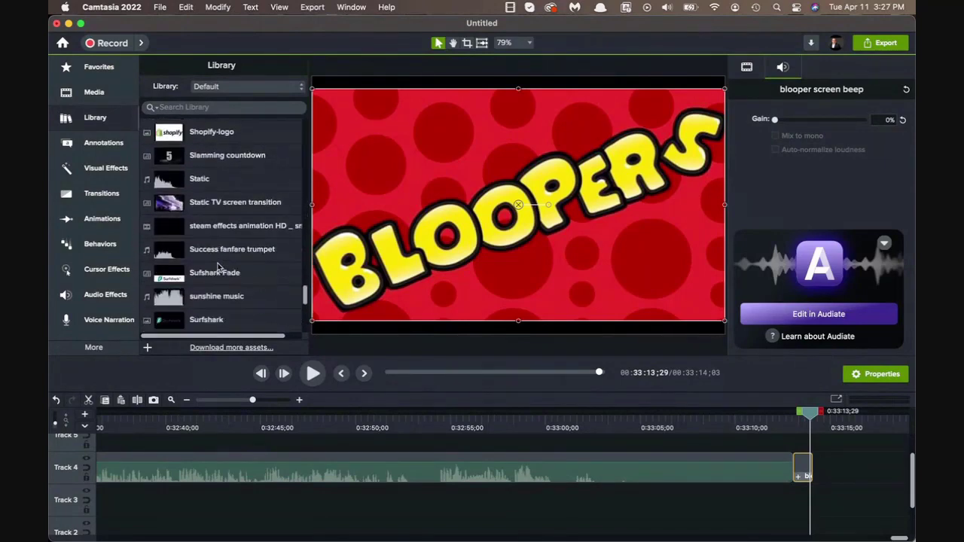
scroll(250, 249, "up", 5)
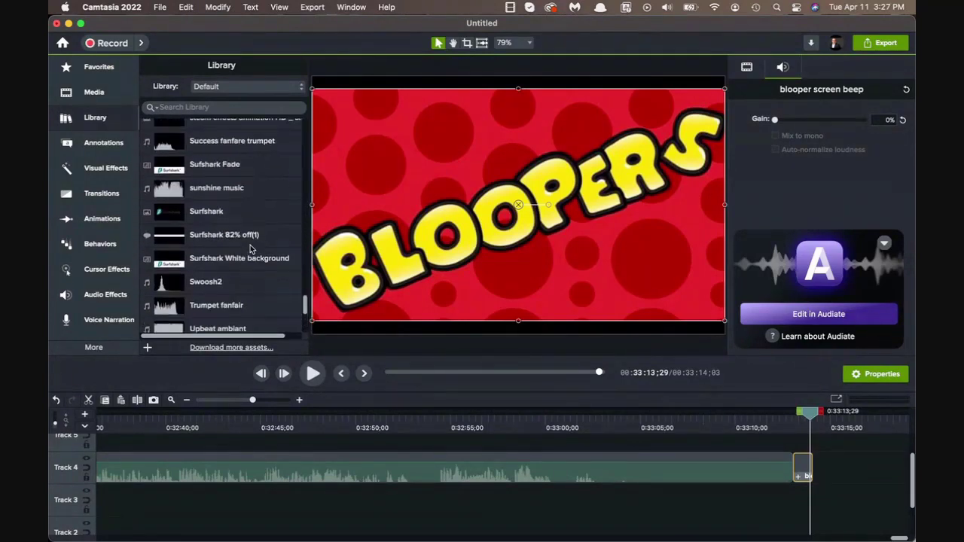
scroll(250, 249, "up", 2)
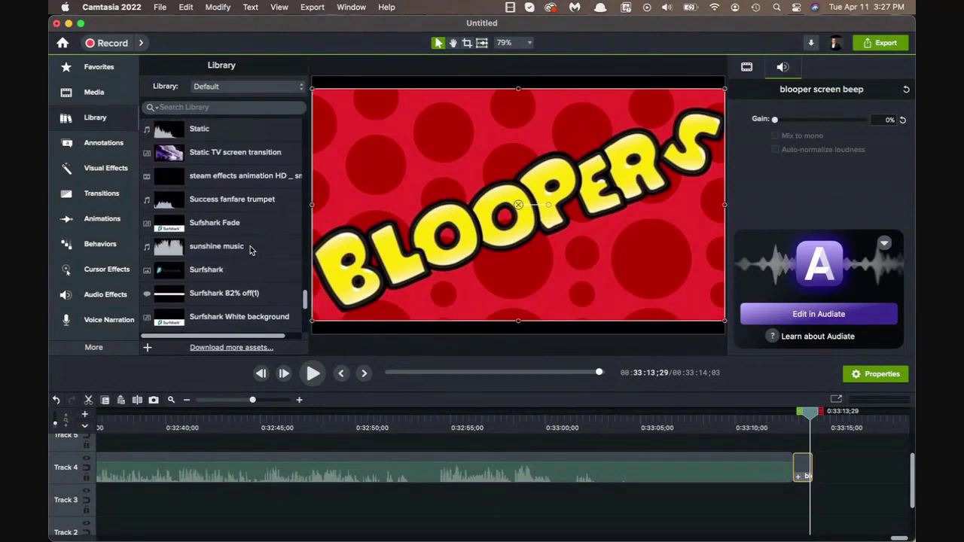
scroll(250, 249, "up", 1)
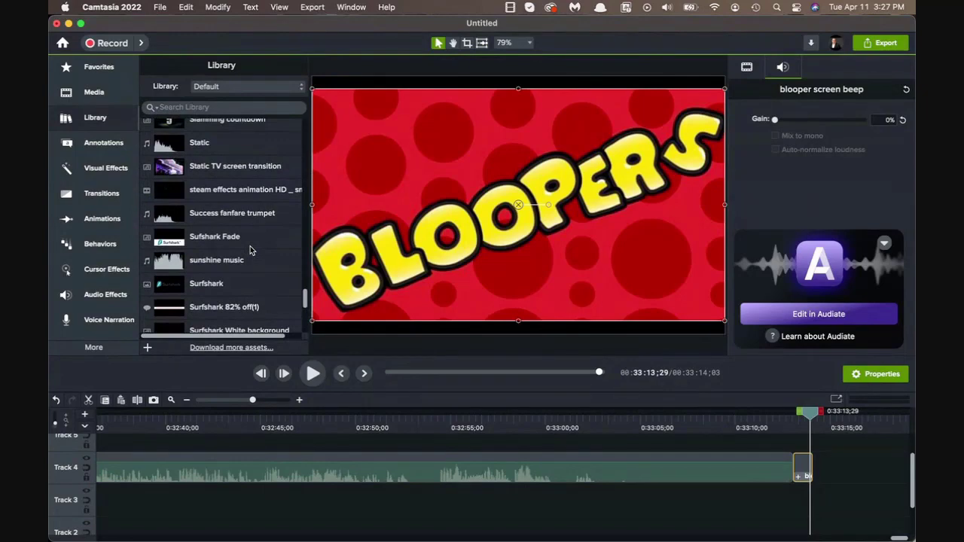
scroll(250, 250, "down", 1)
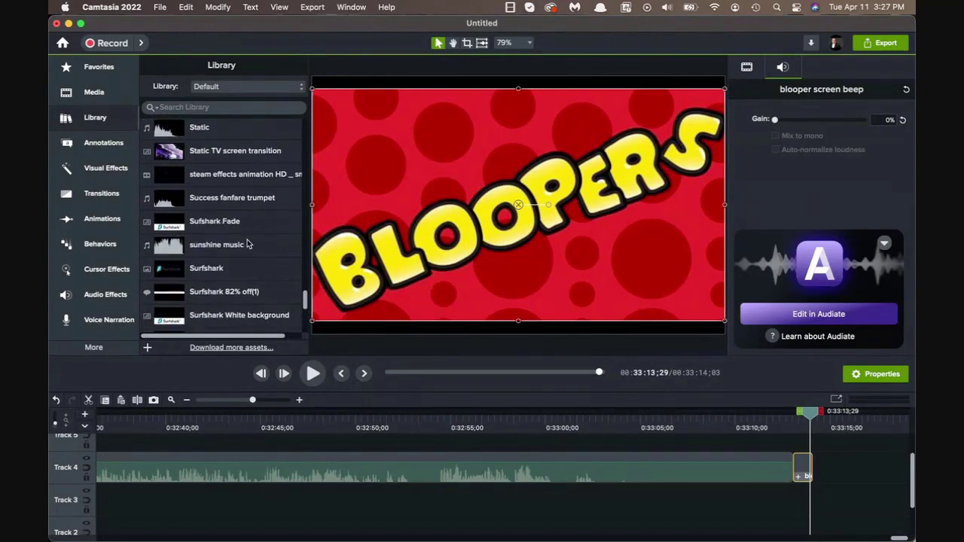
scroll(250, 244, "up", 10)
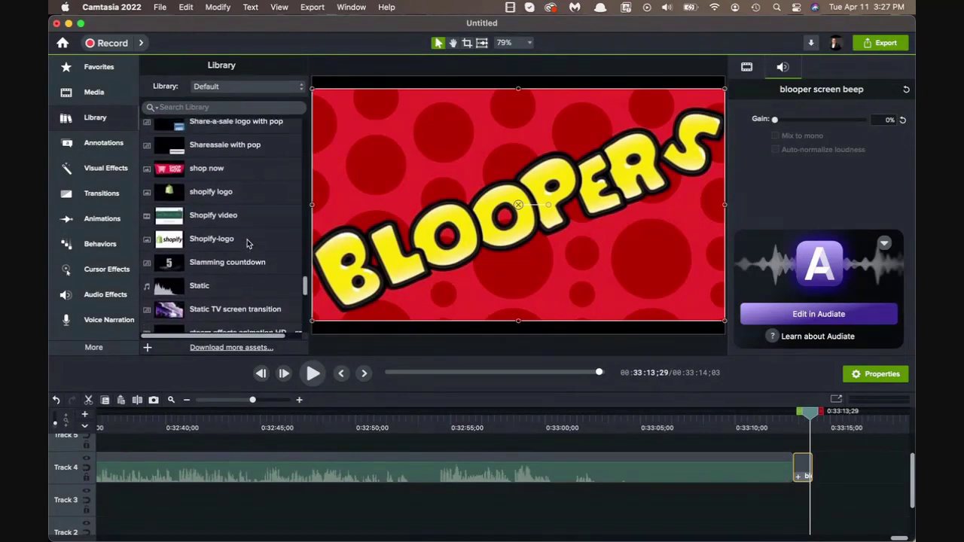
scroll(249, 243, "up", 10)
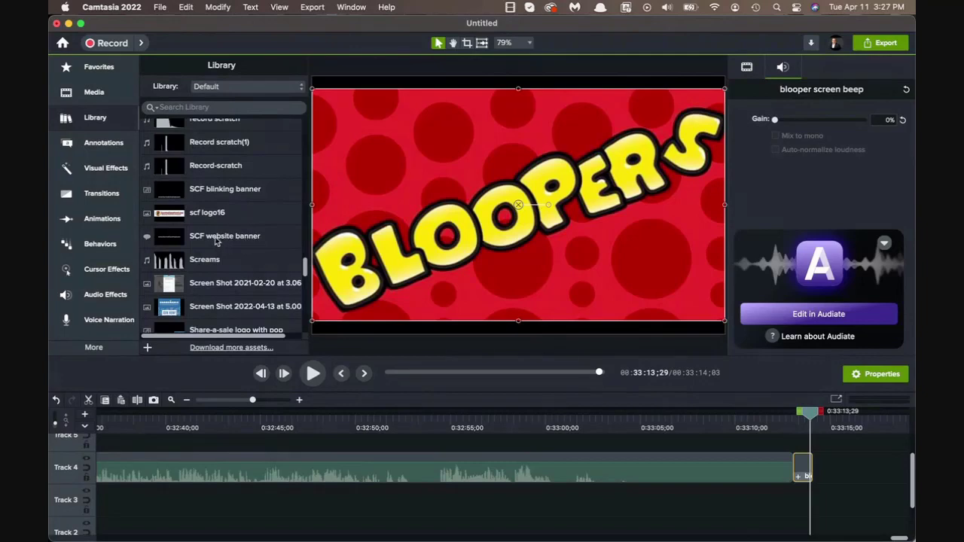
left_click_drag(216, 241, 513, 305)
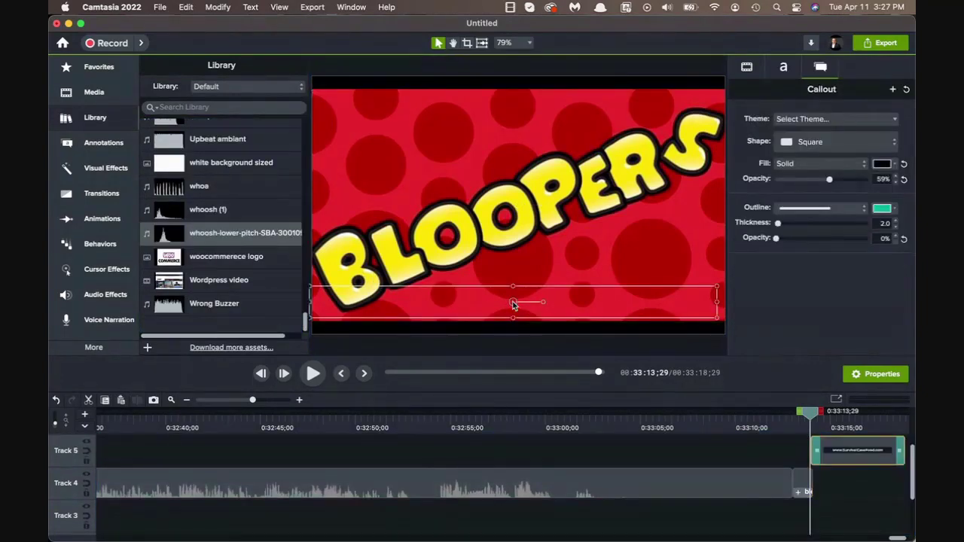
left_click_drag(811, 419, 826, 418)
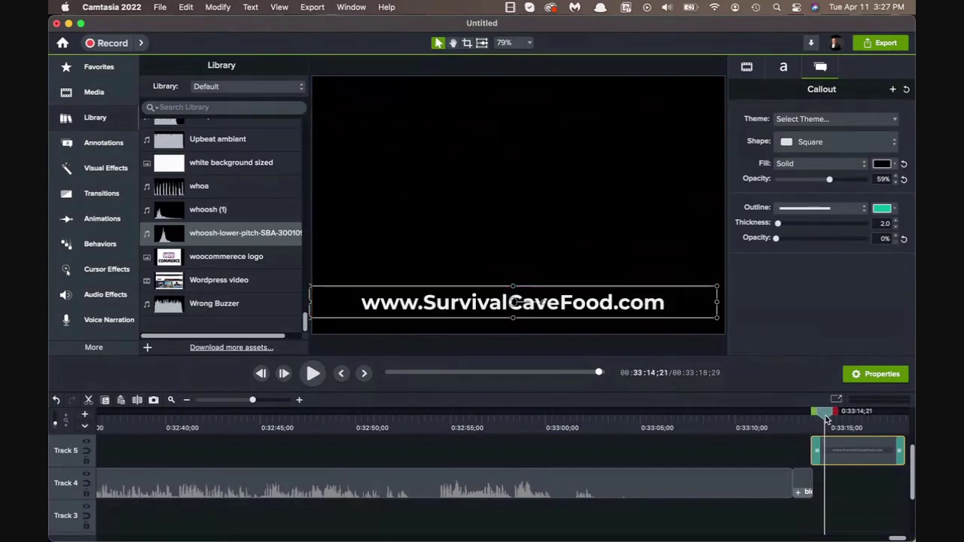
left_click_drag(854, 455, 831, 458)
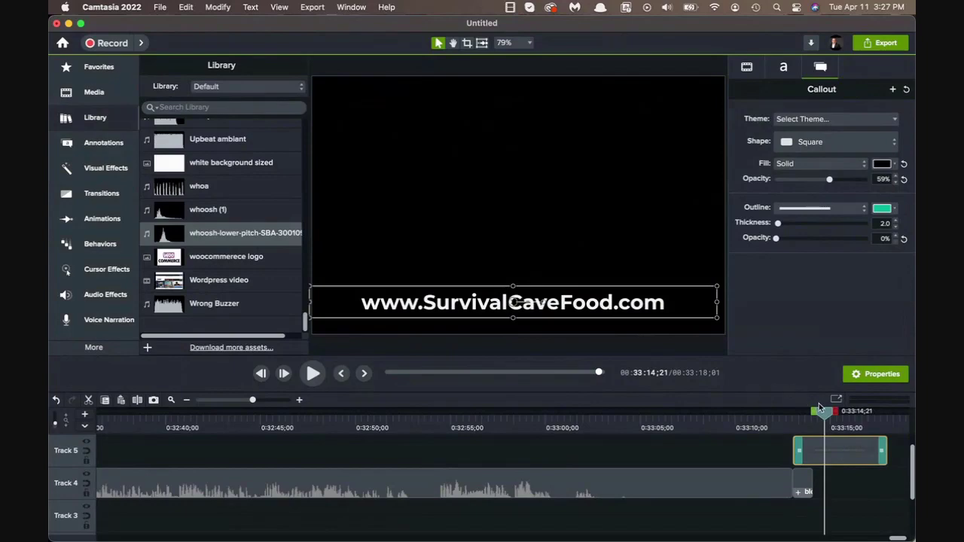
Play the website banner over the blooper clip from 0:33:12;29 to review how it appears.
left_click_drag(824, 416, 792, 420)
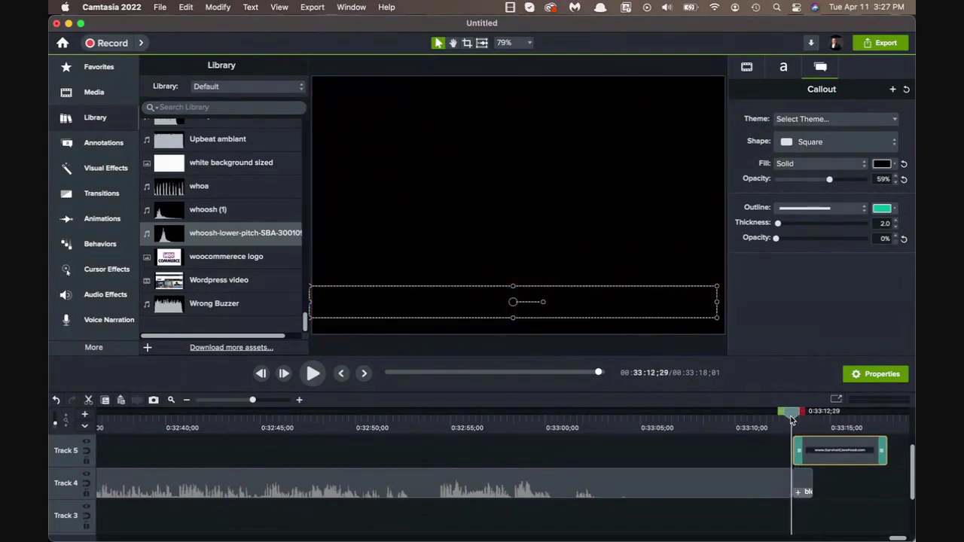
key("space")
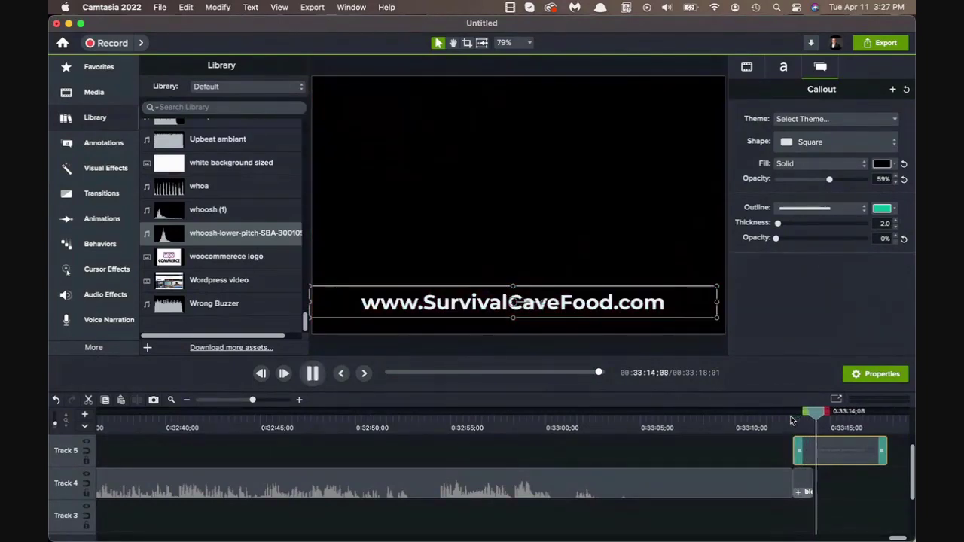
key("space")
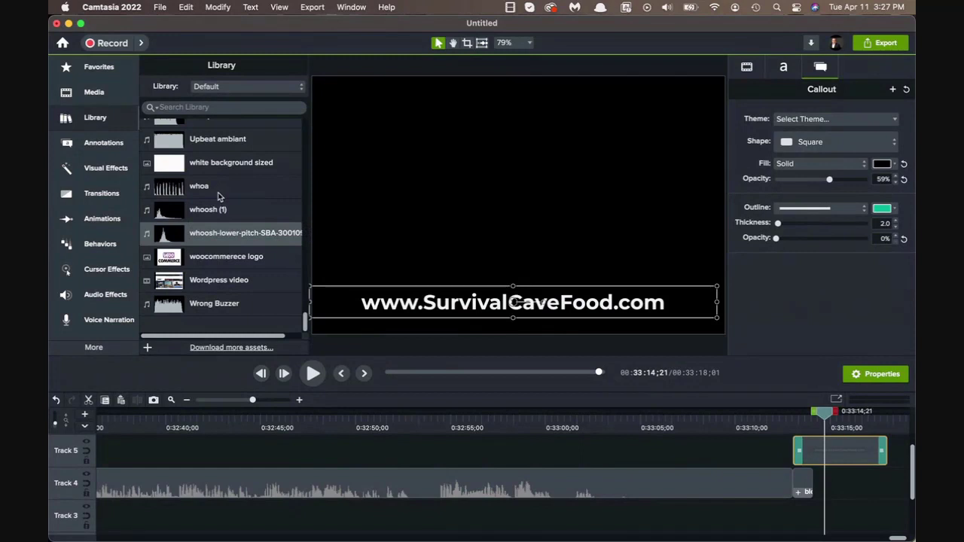
Add the whoa sound from the library to Track 5, starting at about 0:33:02 above the end of the recording.
left_click_drag(172, 194, 655, 459)
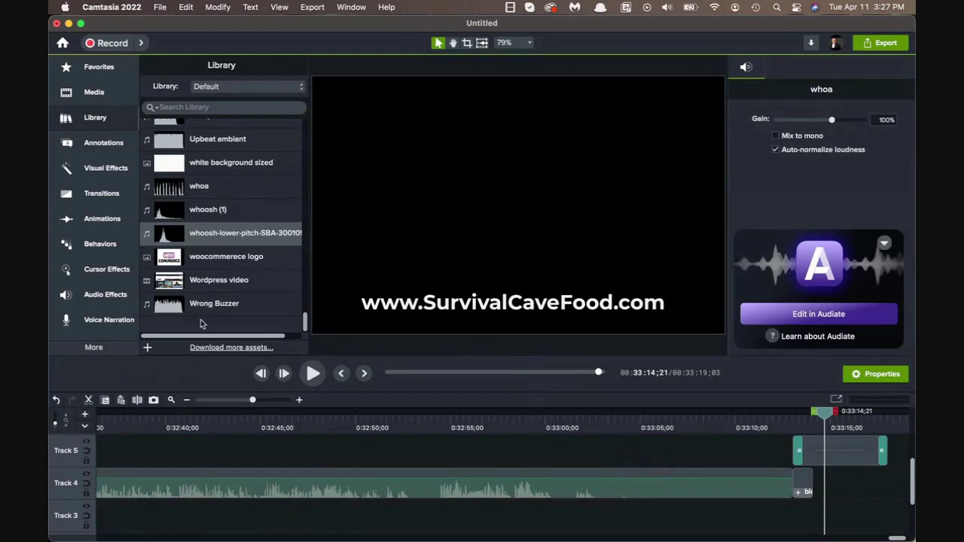
left_click_drag(171, 189, 592, 454)
Play the whoa sound from 0:33:03;16 and stop at 0:33:11;20, just after a single whoa.
left_click(611, 421)
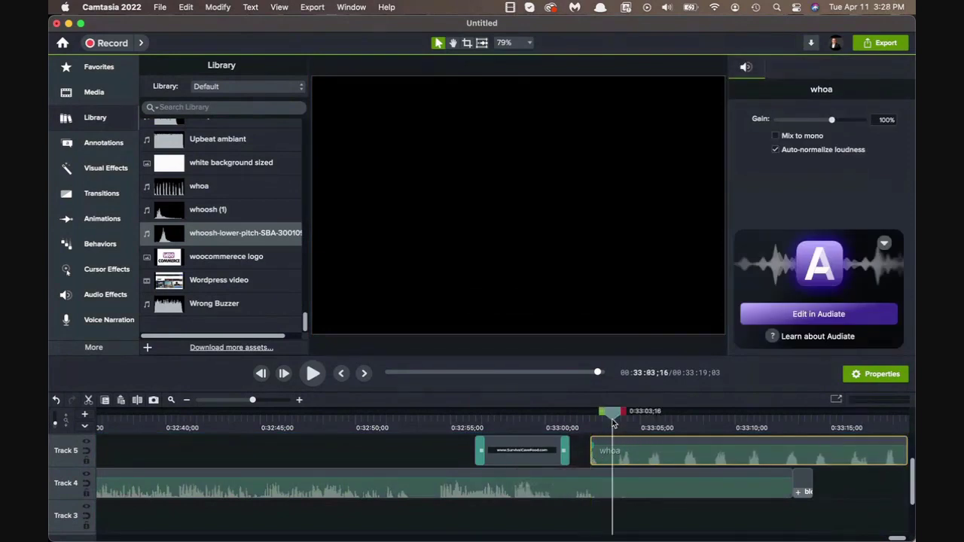
key("space")
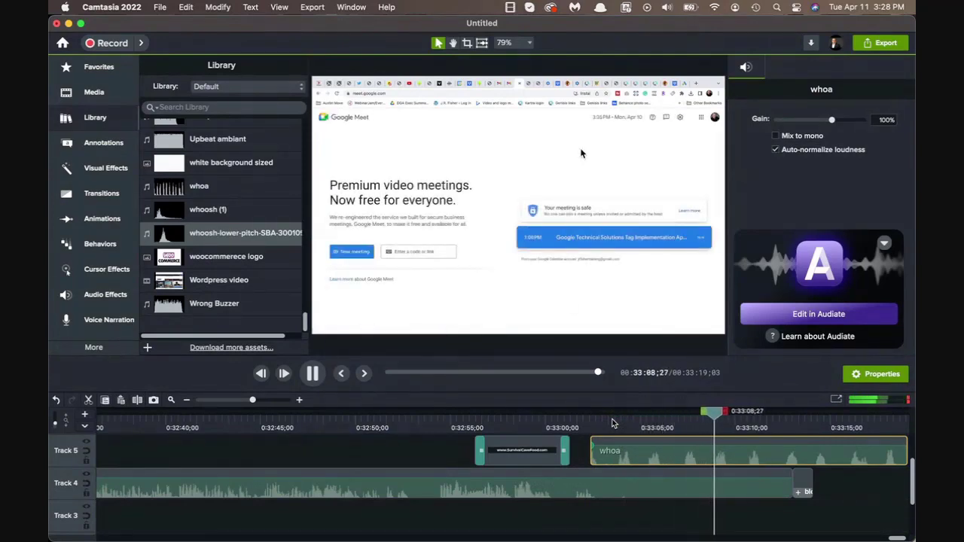
key("space")
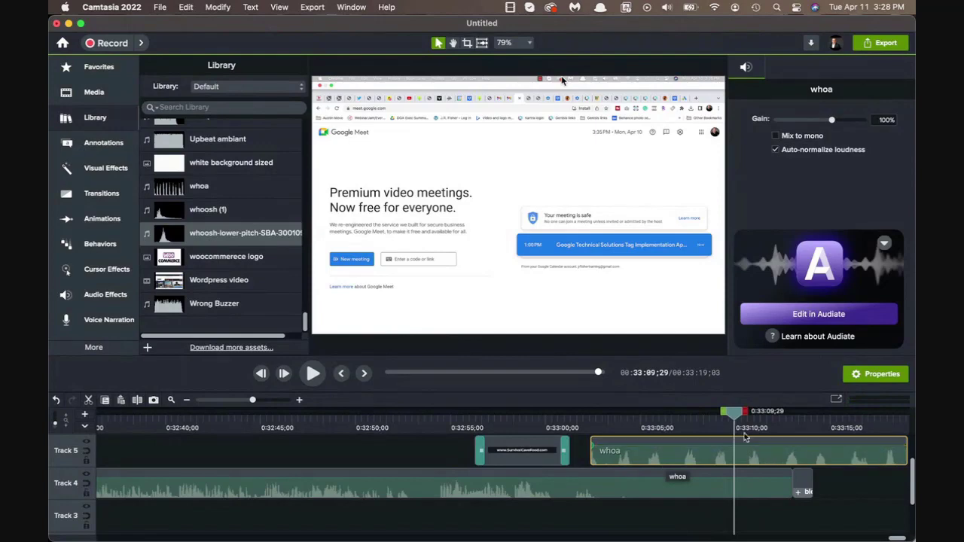
key("space")
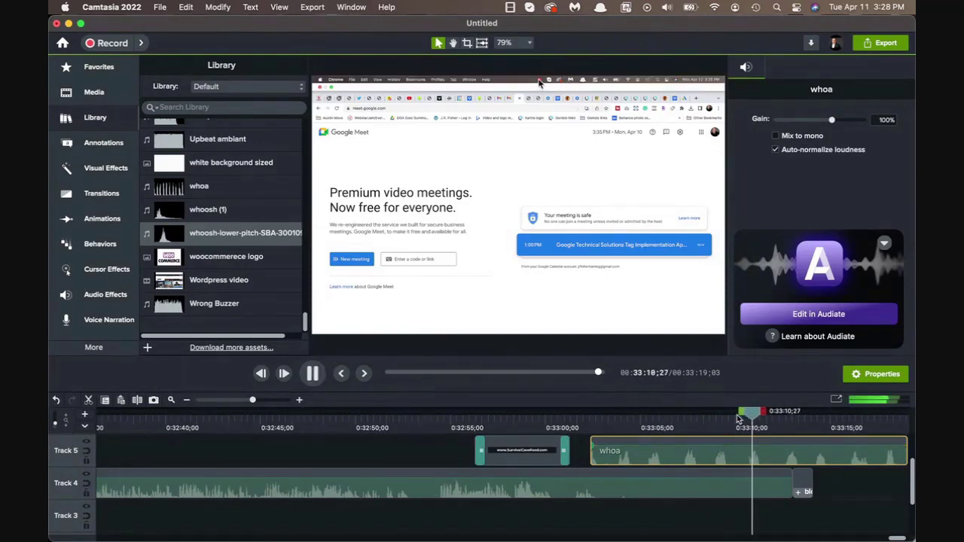
key("space")
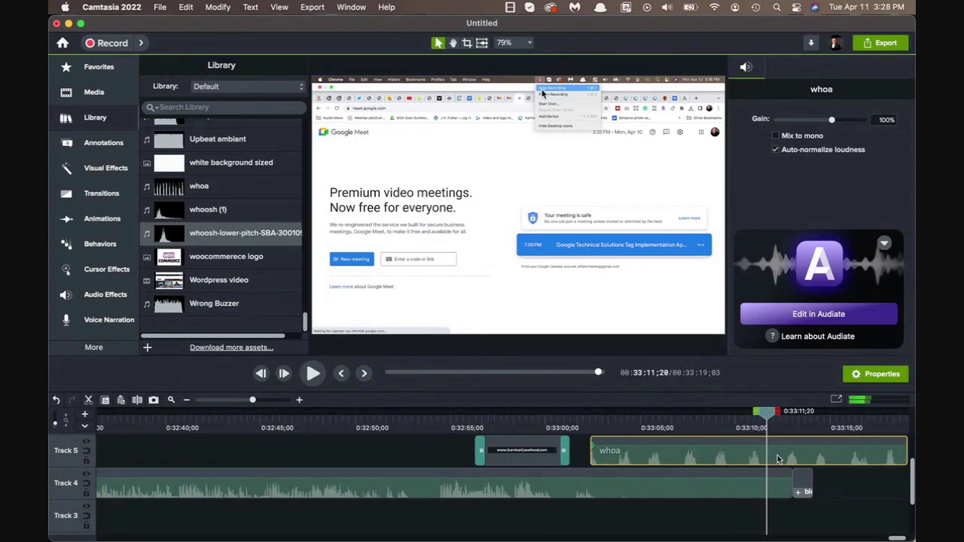
Split the whoa clip on Track 5 at 0:33:11;20 and again at 0:33:10;02 to isolate one whoa.
left_click(137, 399)
left_click(750, 461)
left_click_drag(741, 419, 737, 426)
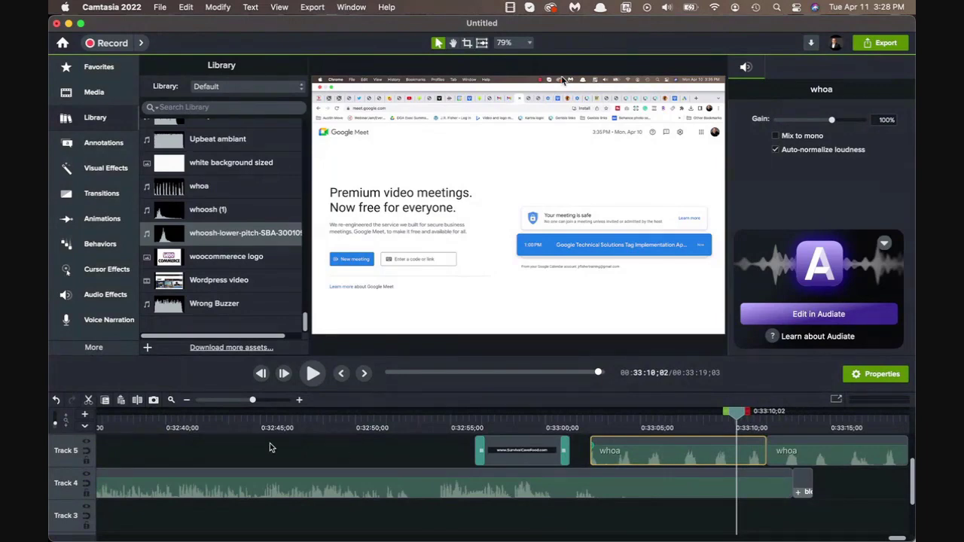
left_click(137, 400)
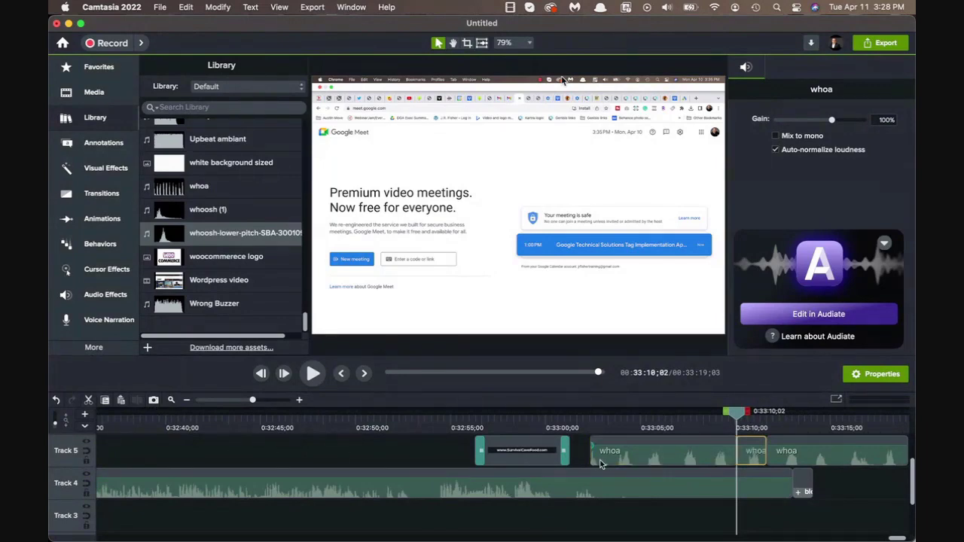
Delete the first and last pieces of the whoa clip together, keeping only the short middle piece.
left_click(646, 451)
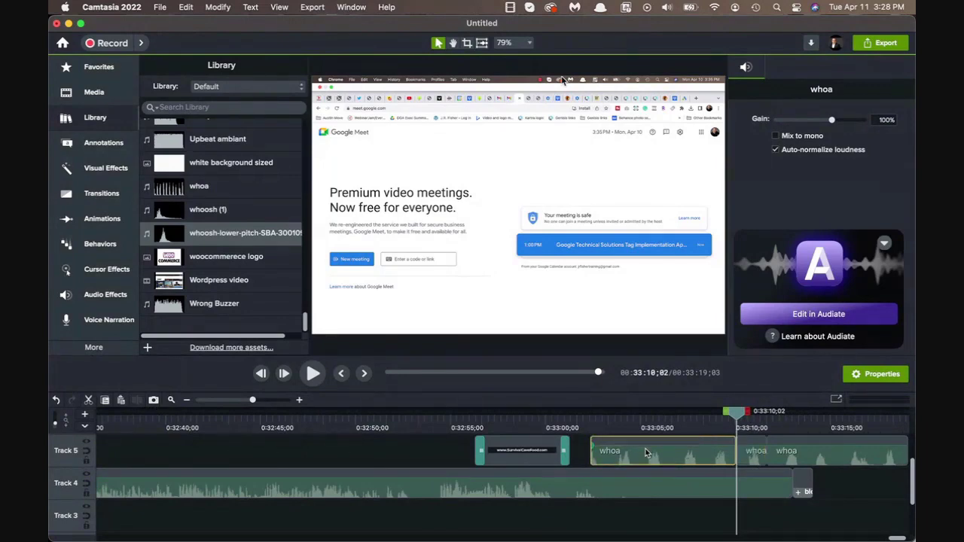
left_click(807, 453, "super")
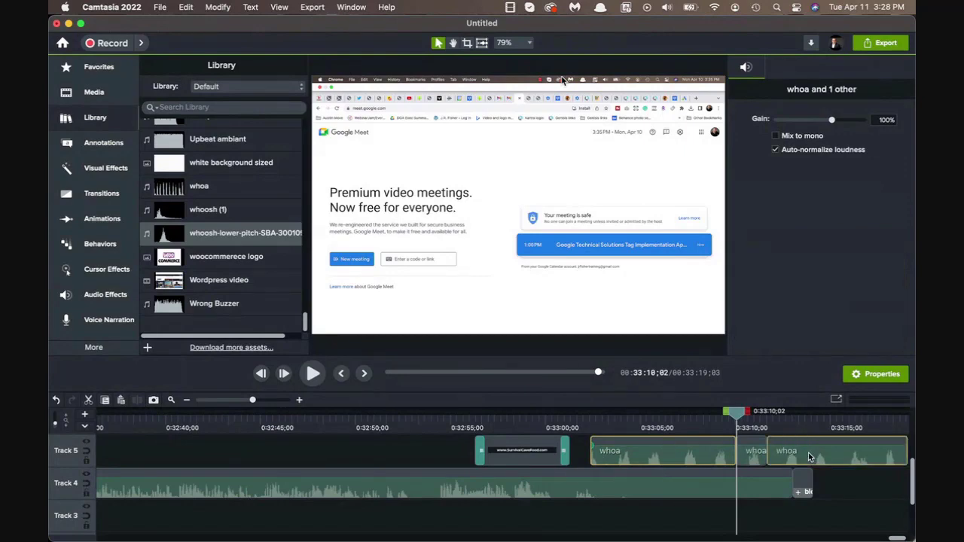
key("Delete")
Play the timeline from 0:33:09;17 through the short whoa piece to check its sound.
left_click_drag(736, 413, 725, 418)
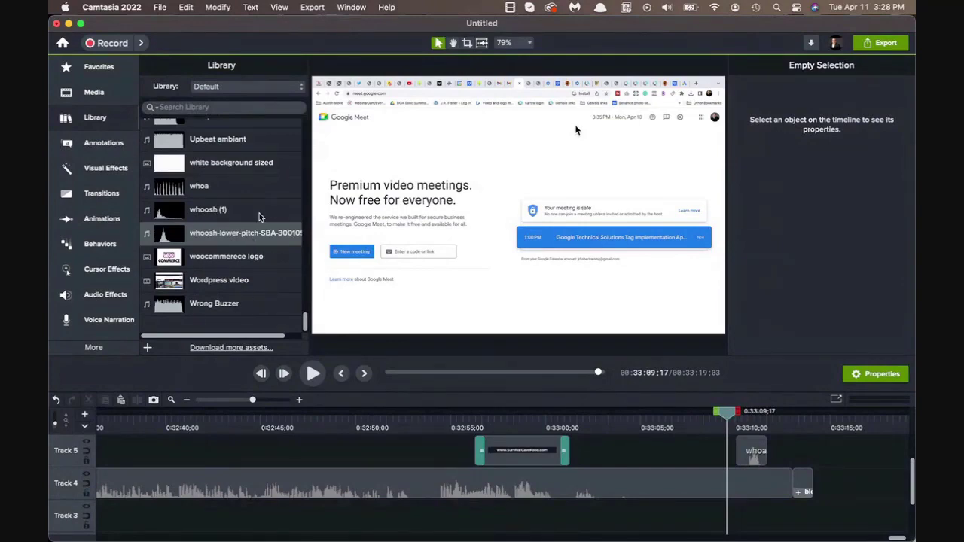
key("space")
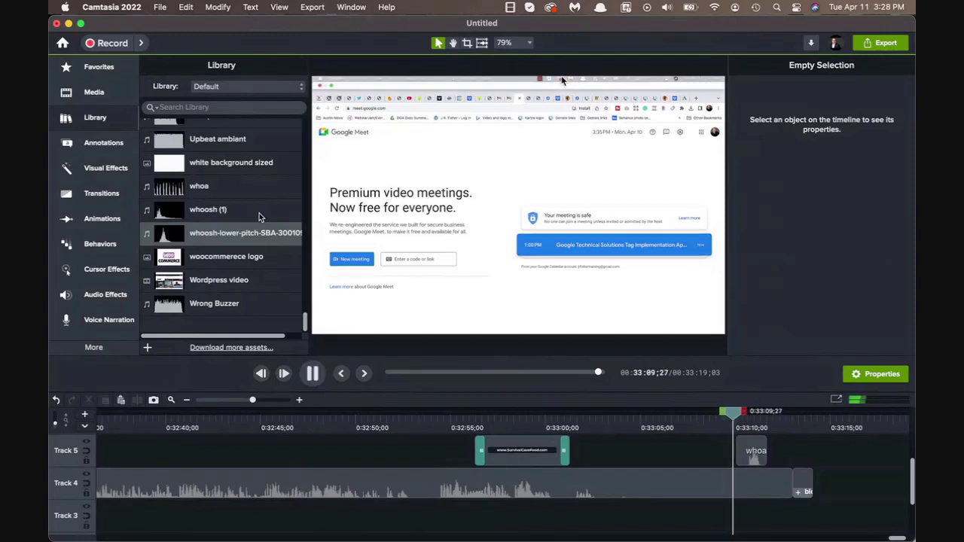
key("space")
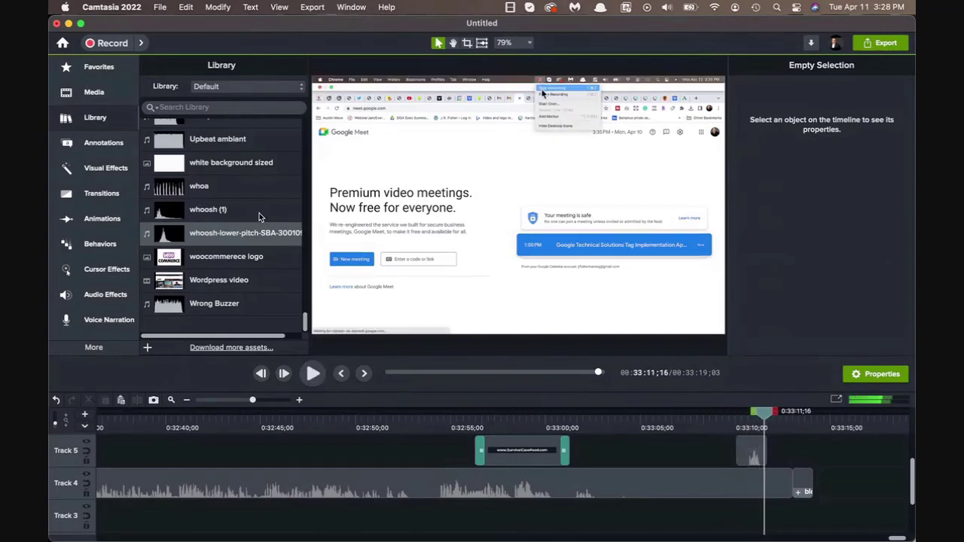